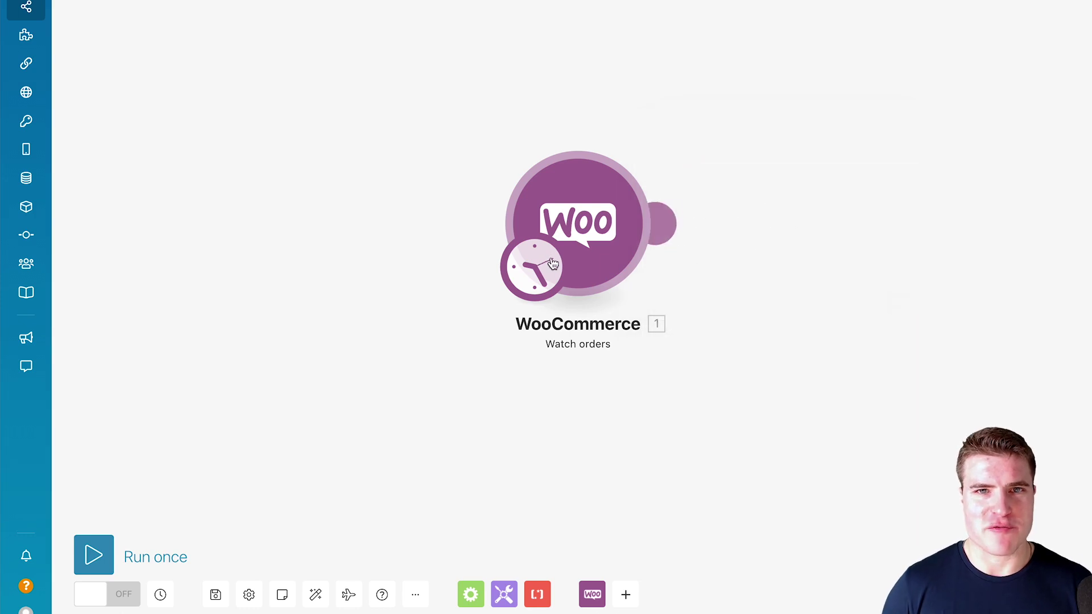
Confirm the WooCommerce starting point and set the scenario schedule to Once
left_click(532, 268)
left_click(618, 166)
left_click(620, 178)
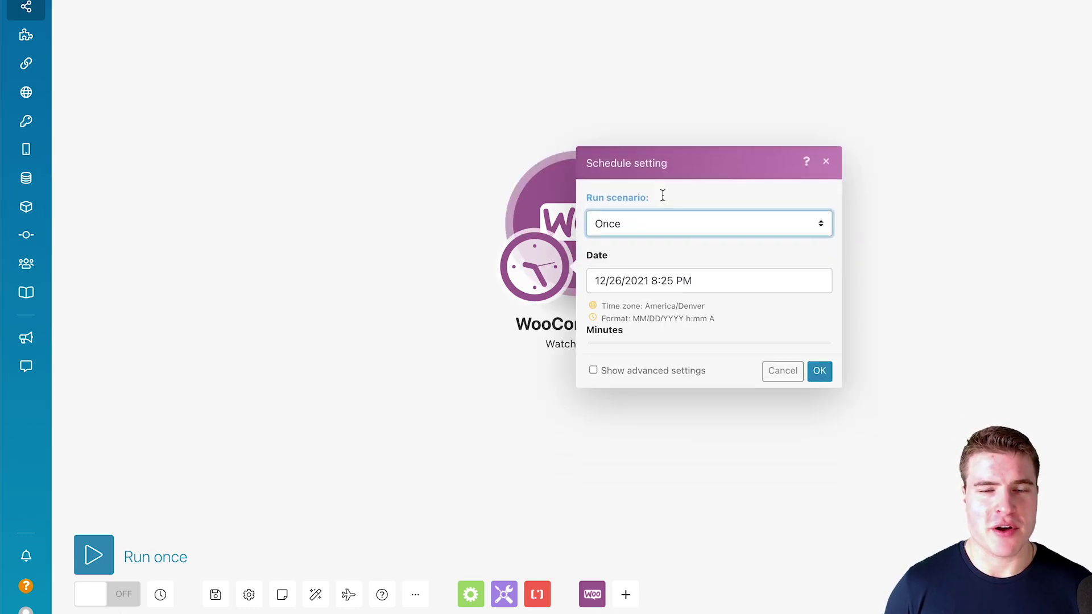
left_click(817, 367)
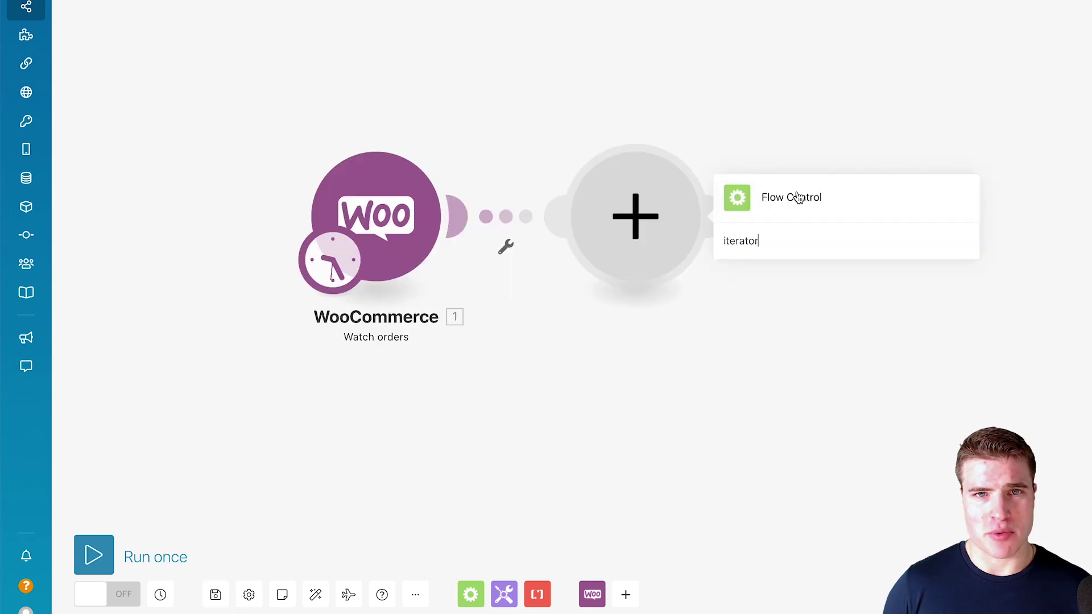
Add a Flow Control Iterator with the order's Line items[] mapped into its array
left_click(776, 193)
left_click(765, 180)
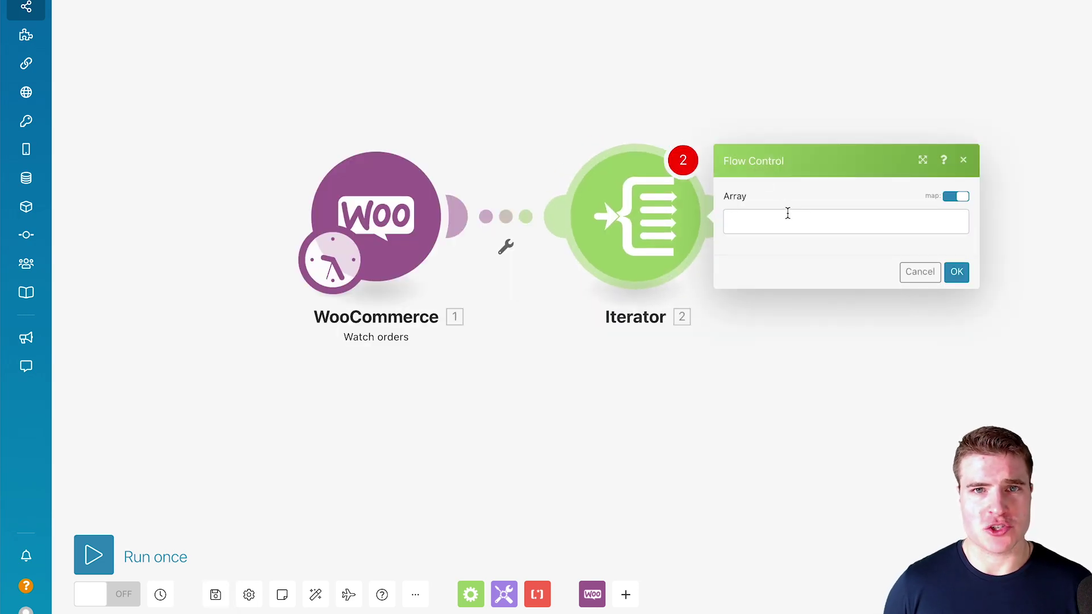
left_click(787, 212)
scroll(574, 243, "down", 3)
scroll(574, 242, "down", 2)
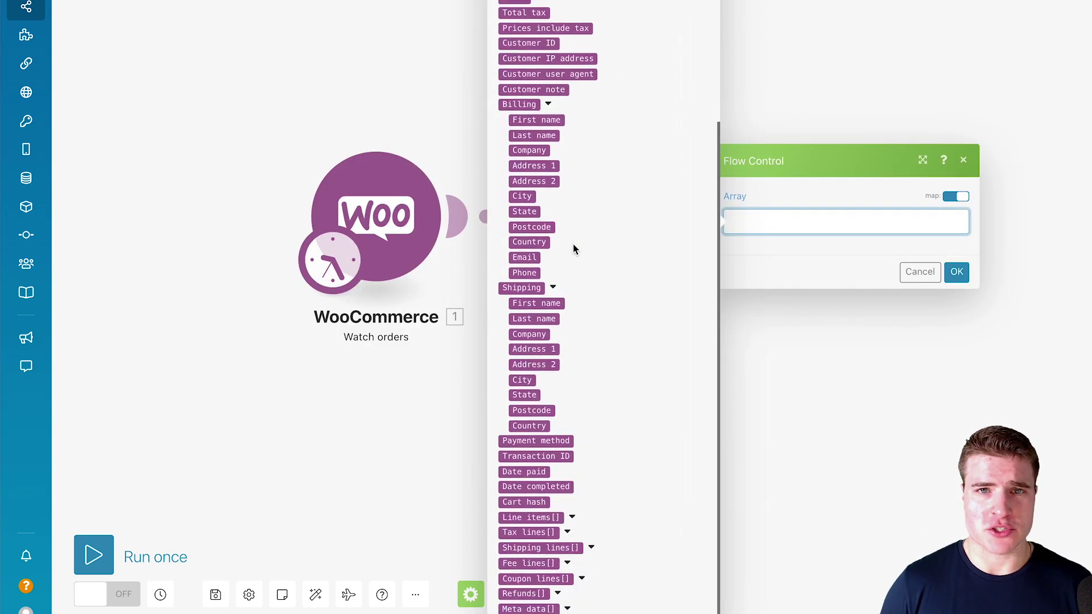
left_click(531, 518)
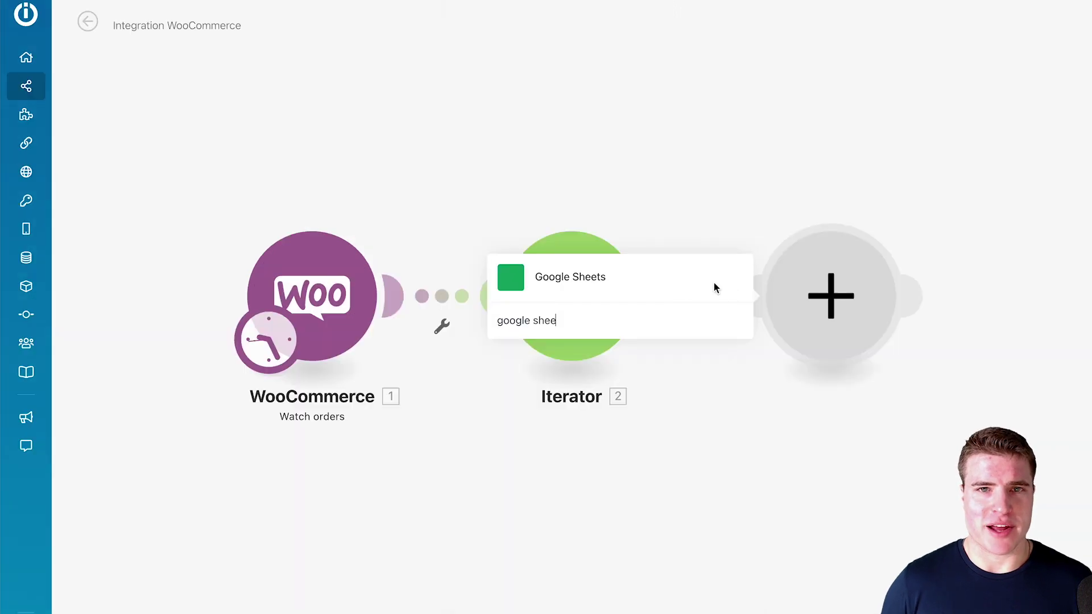
Add a Google Sheets Add a Row module targeting Sheet1
left_click(714, 287)
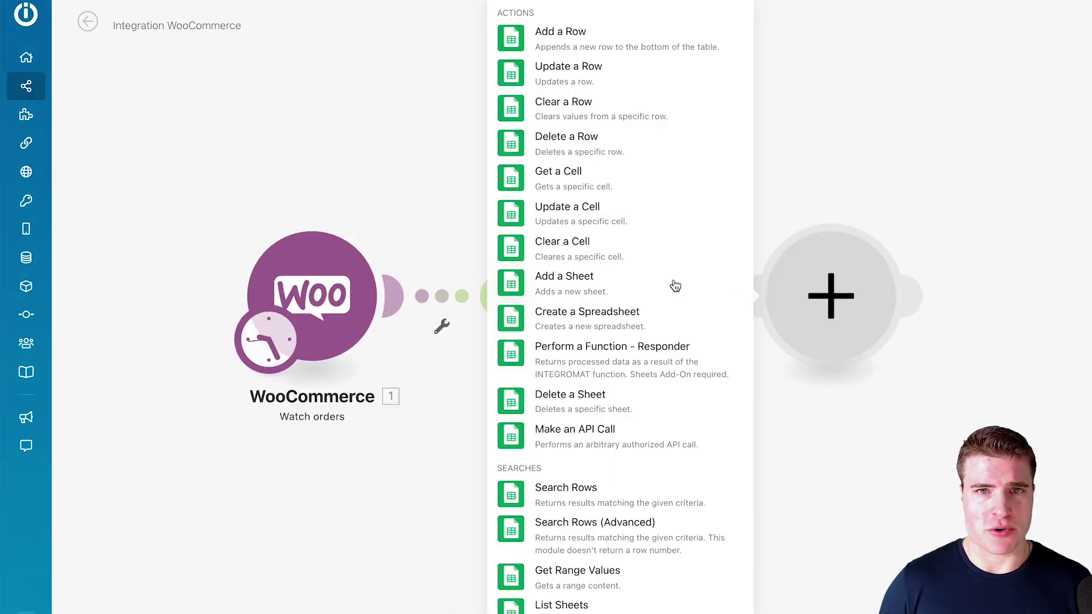
left_click(634, 45)
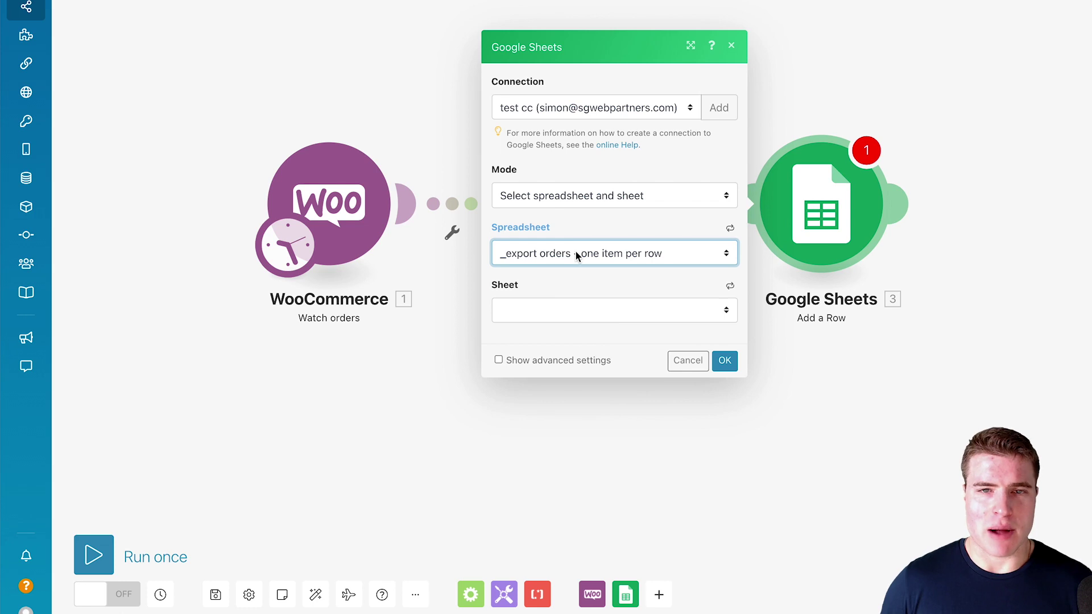
left_click(569, 310)
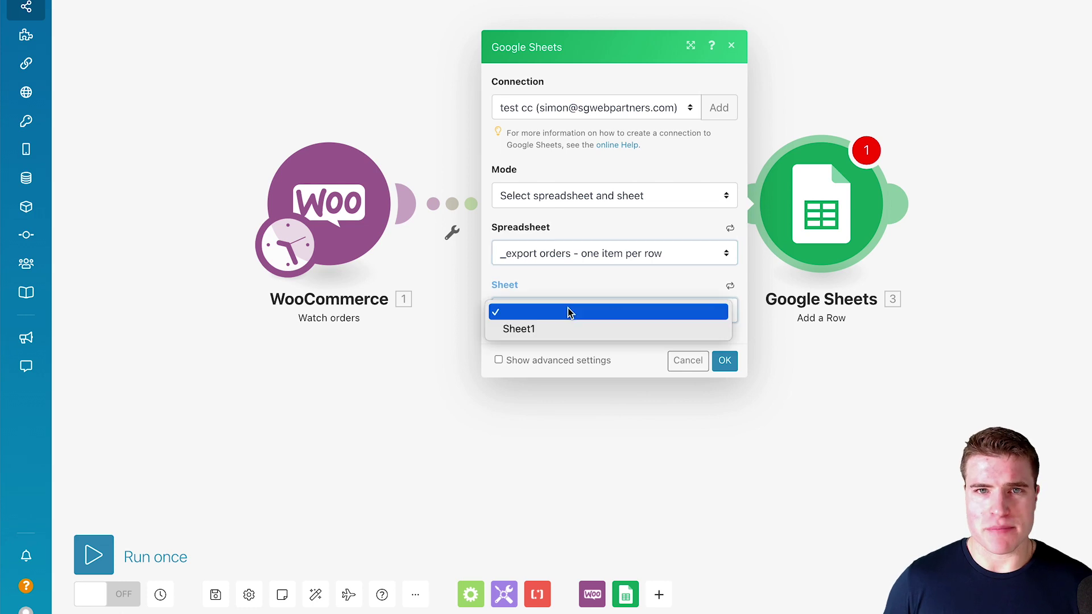
left_click(609, 335)
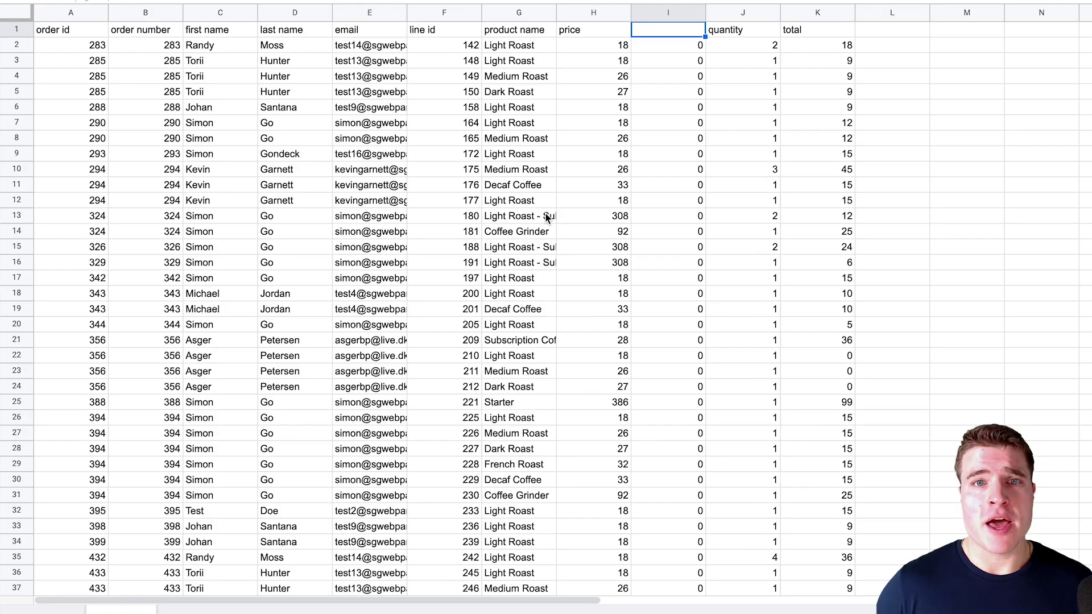
scroll(545, 216, "down", 1)
scroll(509, 231, "up", 1)
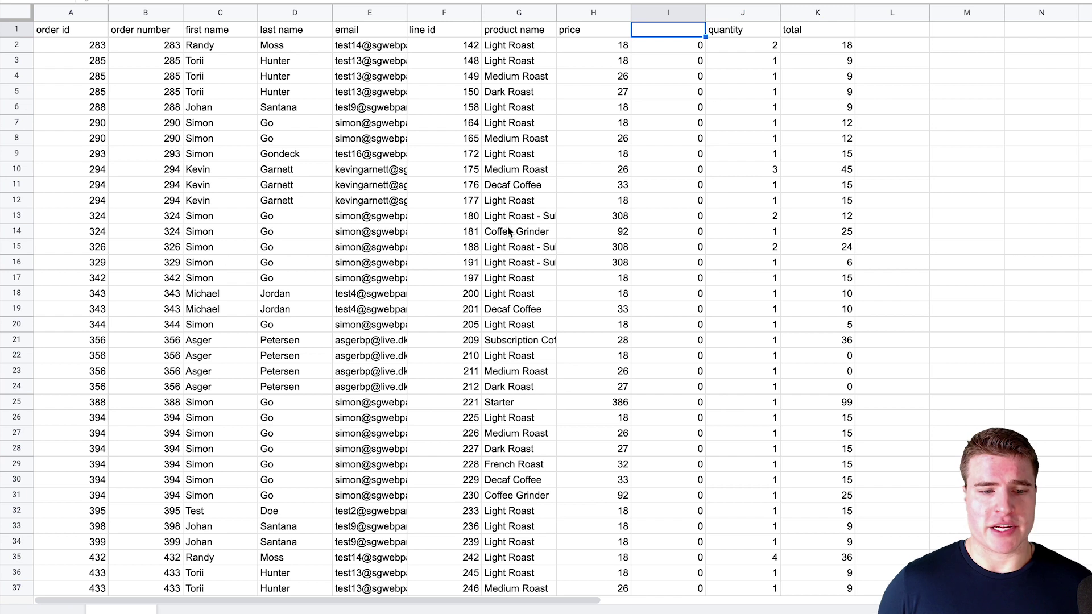
left_click(68, 60)
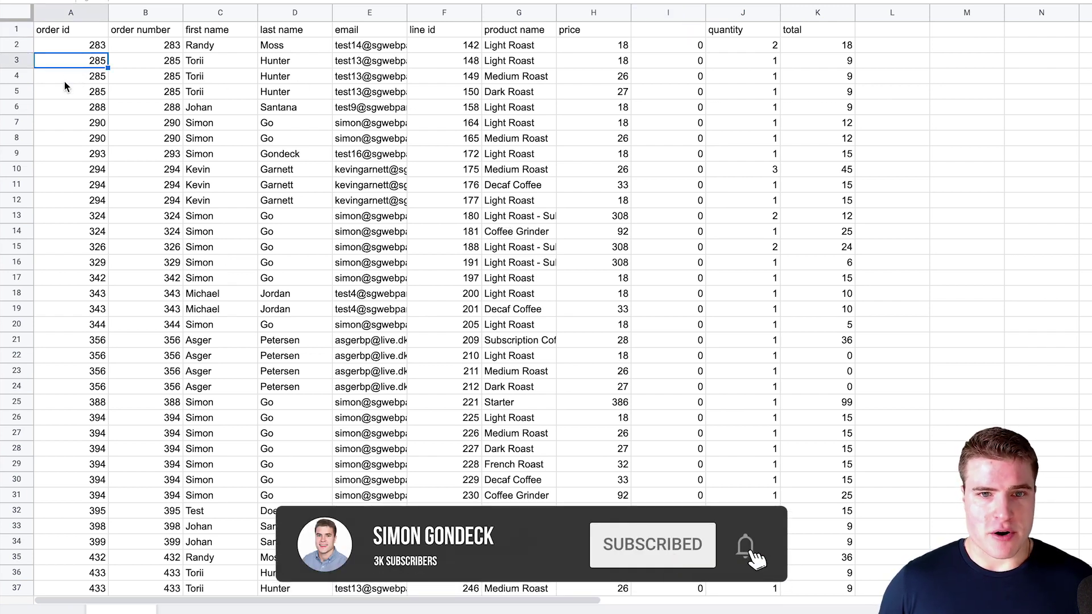
left_click(66, 96, "shift")
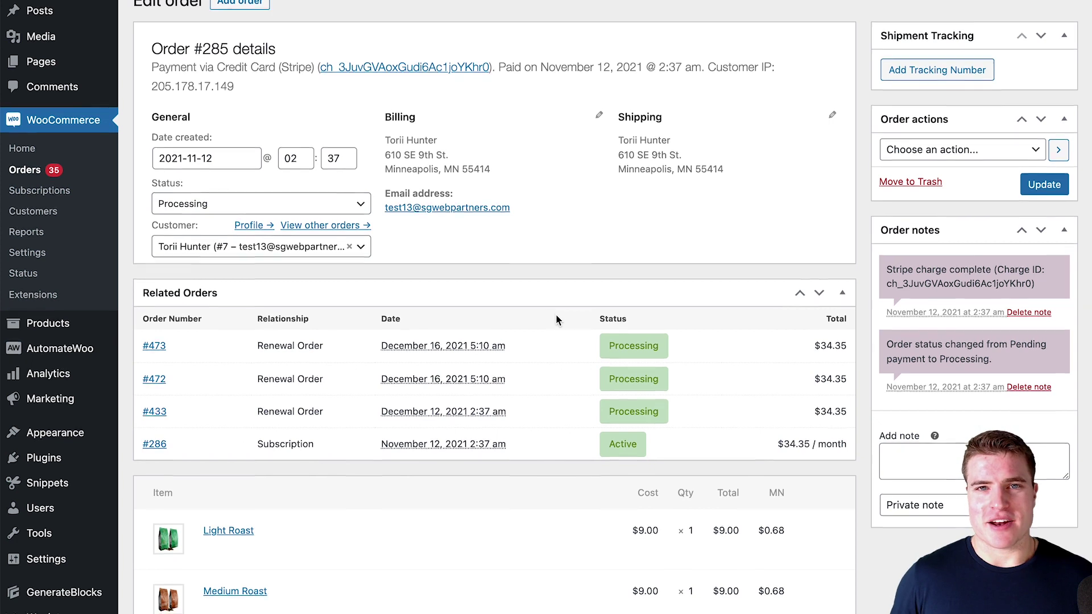
Scroll order #285's edit page down to its Light Roast and Medium Roast line items
scroll(556, 317, "down", 5)
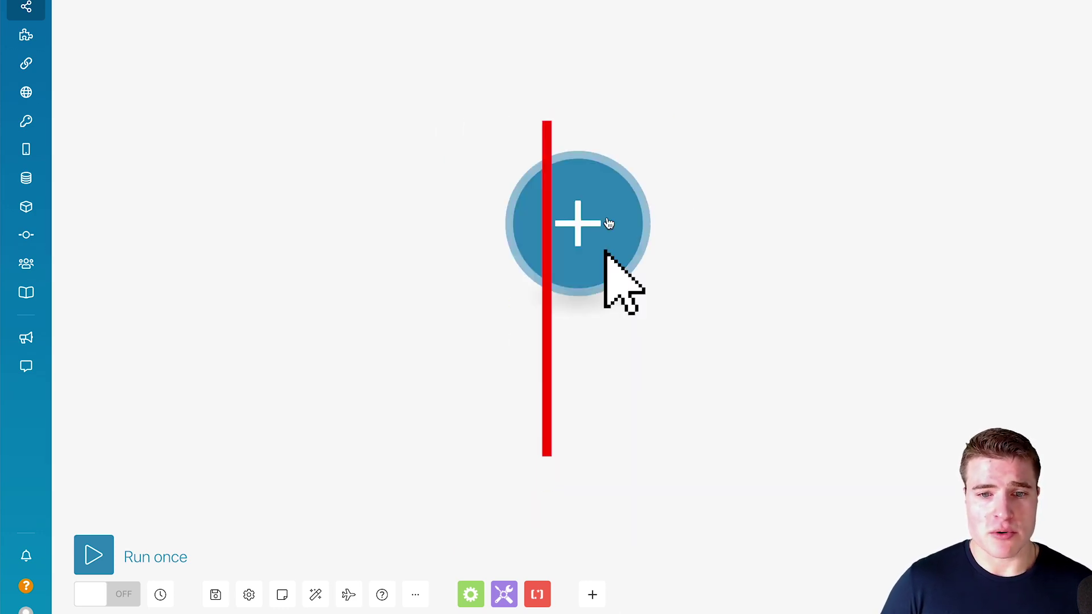
Search 'woo' and add WooCommerce Watch orders as the first module
left_click(605, 252)
type("wooc")
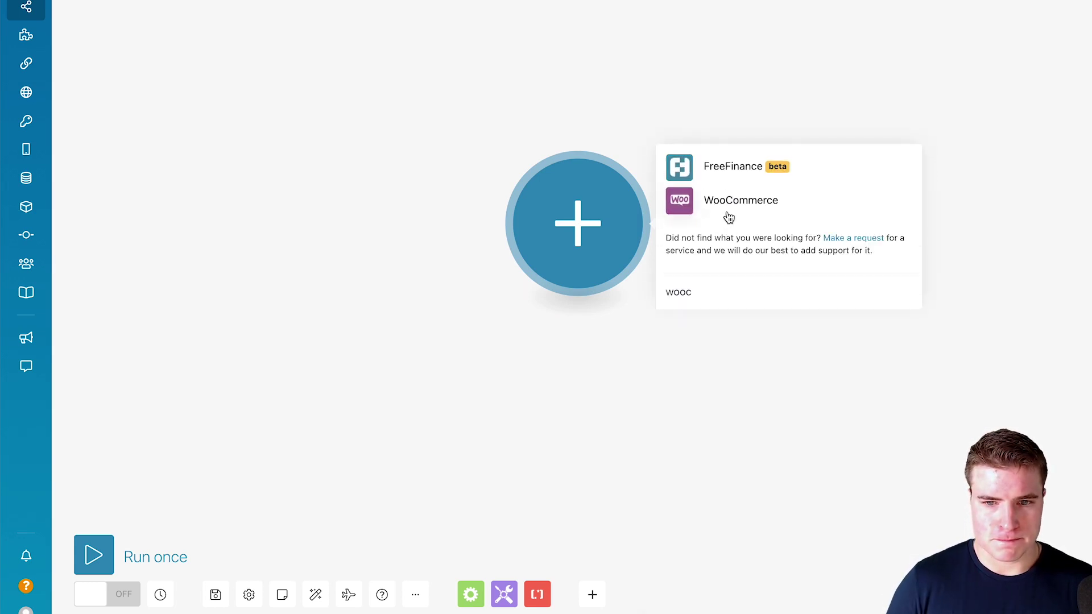
left_click(726, 211)
left_click(685, 78)
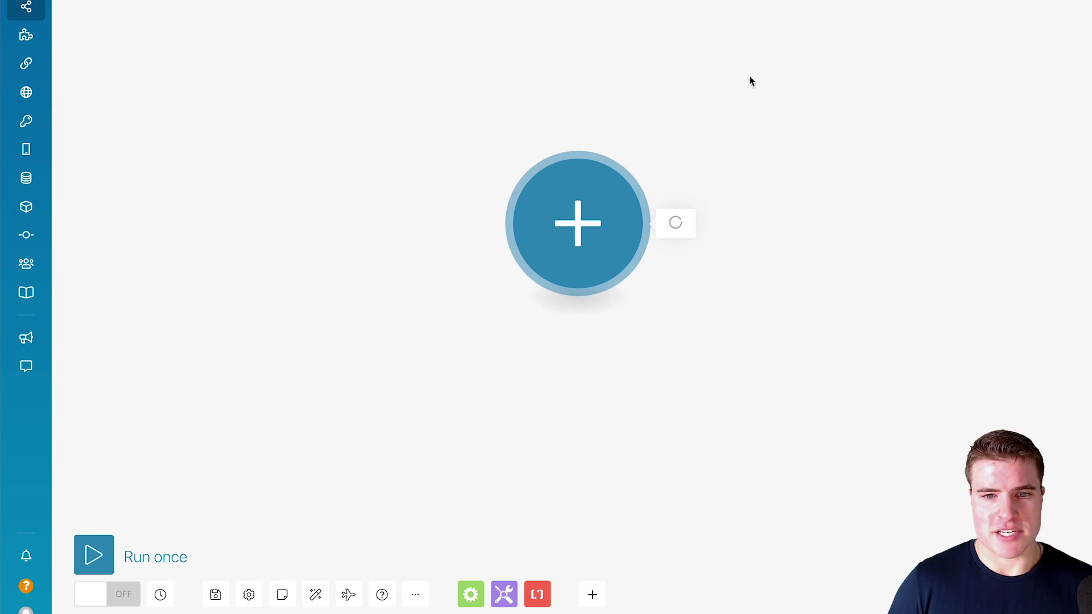
Set the trigger to watch All statuses and start from all existing orders
left_click(722, 219)
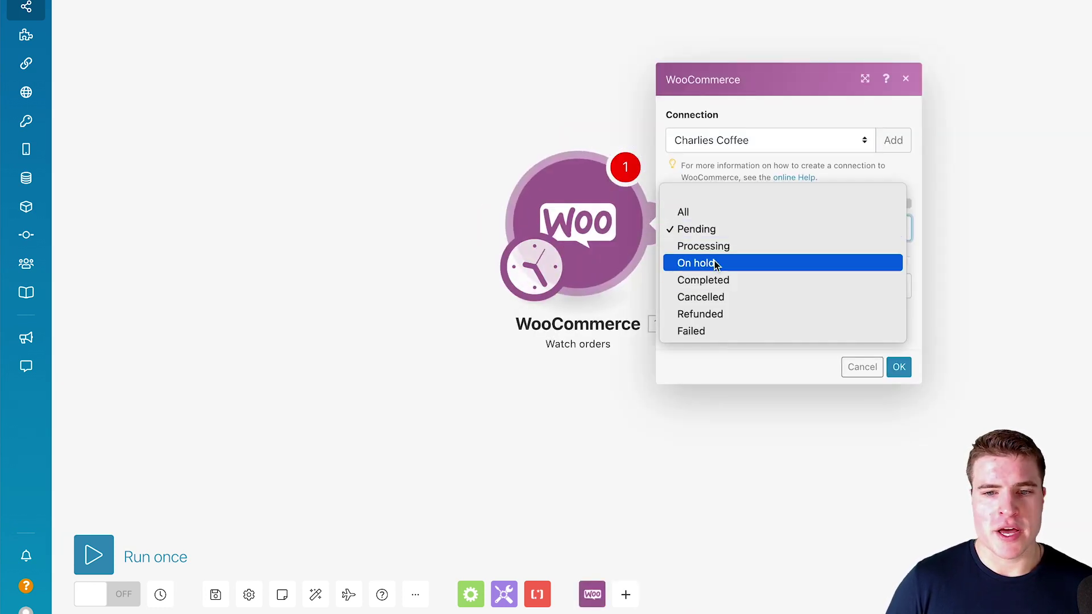
left_click(694, 215)
left_click(899, 366)
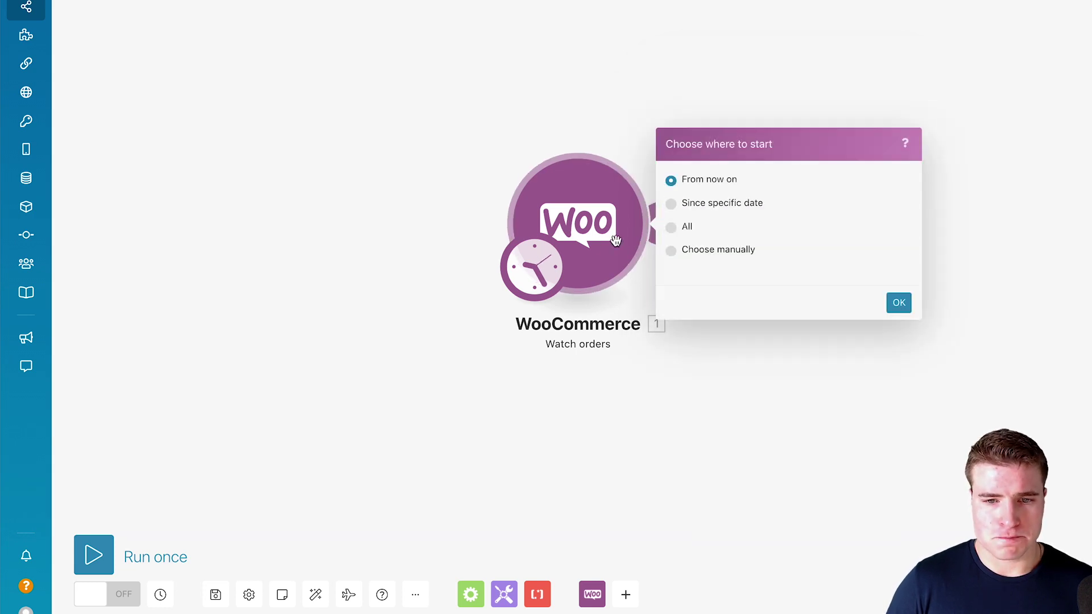
left_click(680, 233)
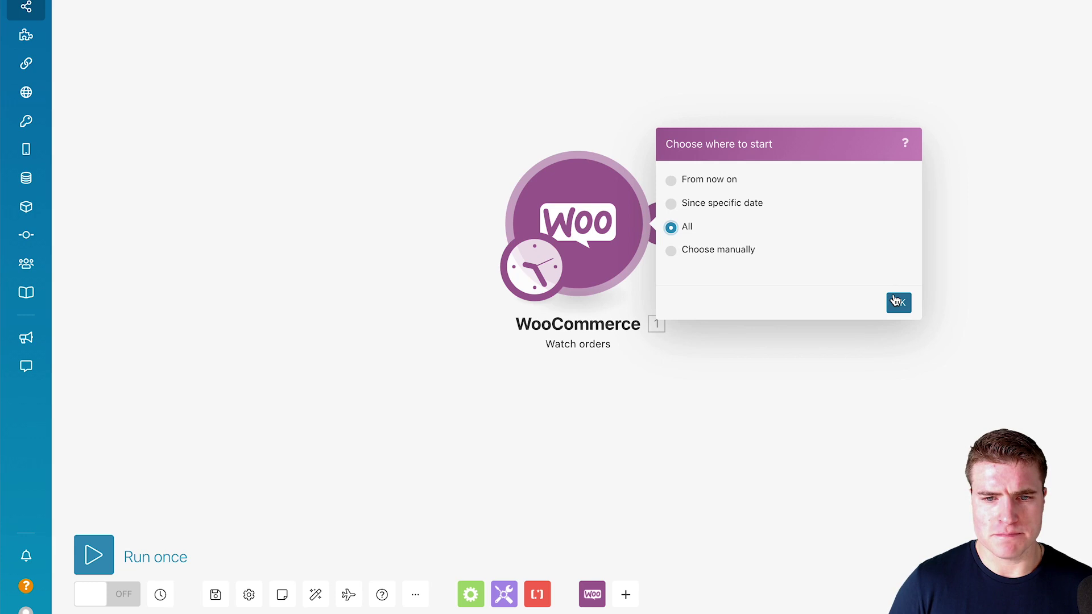
left_click(897, 302)
Set the scenario schedule to run Once
left_click(611, 165)
left_click(620, 177)
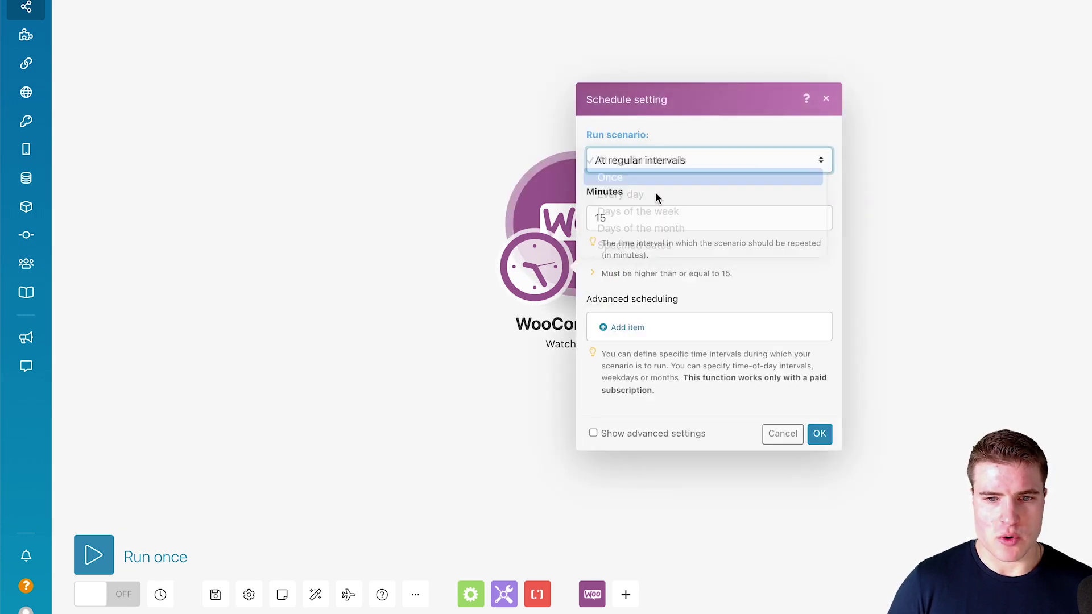
left_click(818, 368)
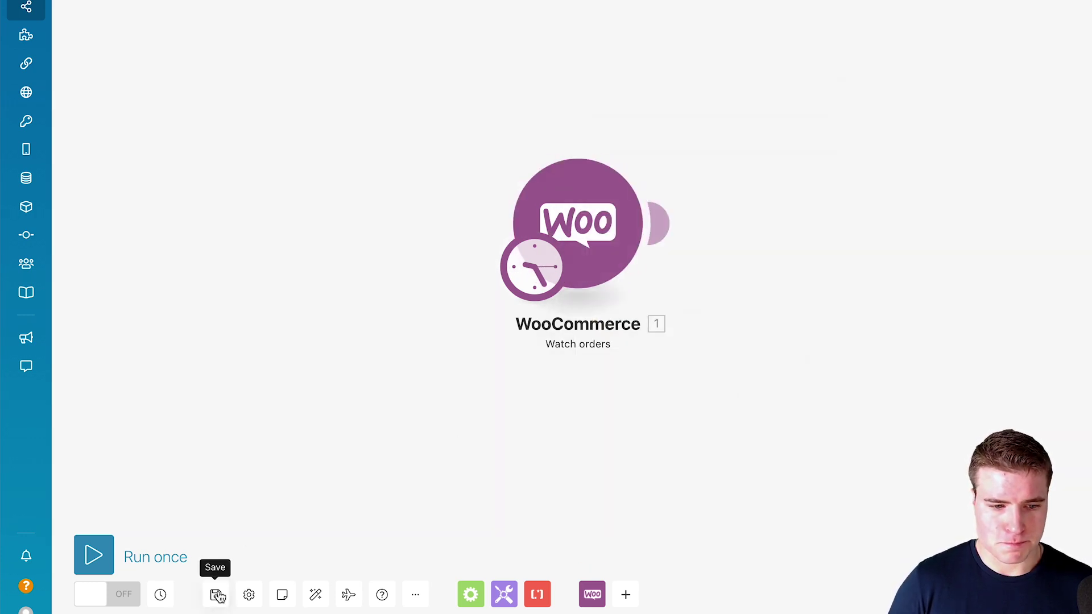
Add a Flow Control Iterator after the WooCommerce trigger with 1. Line items[] as Array
left_click_drag(597, 381, 394, 369)
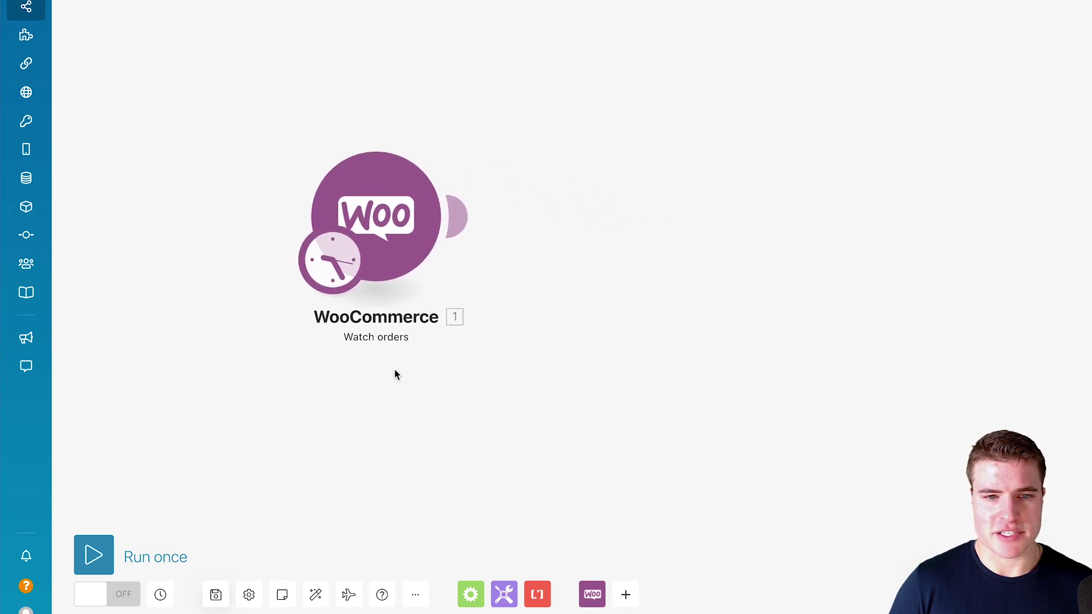
left_click(455, 219)
left_click(597, 225)
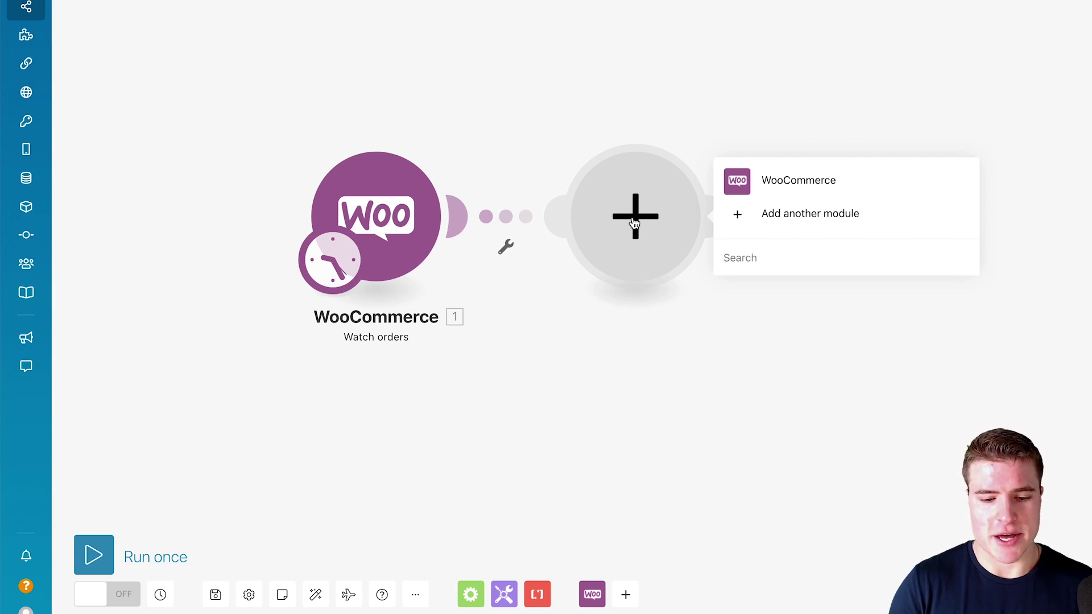
type("iterator")
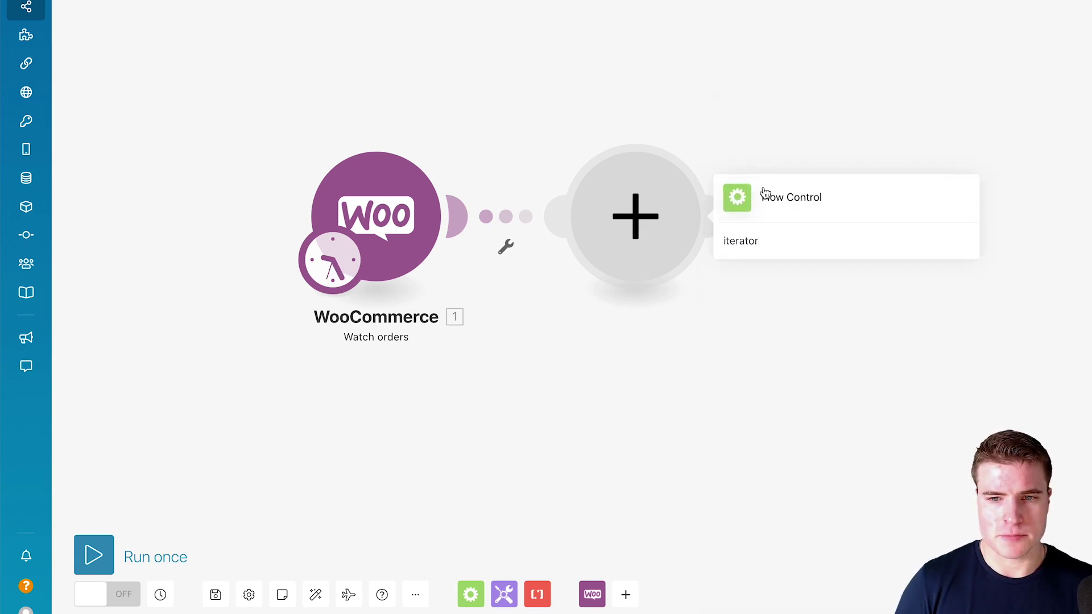
left_click(765, 194)
left_click(765, 176)
left_click(742, 222)
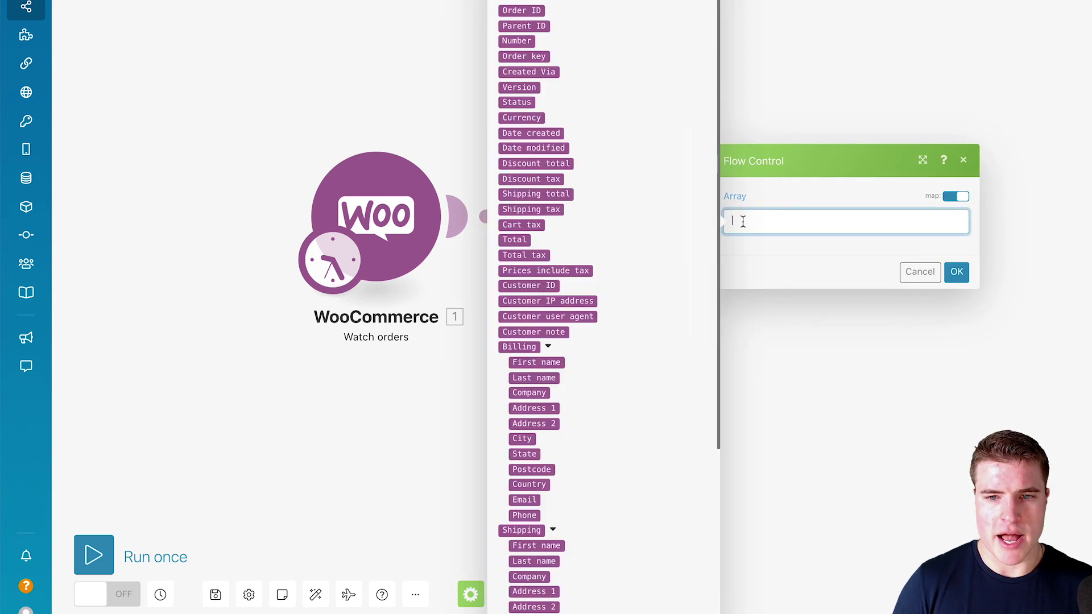
scroll(573, 237, "down", 5)
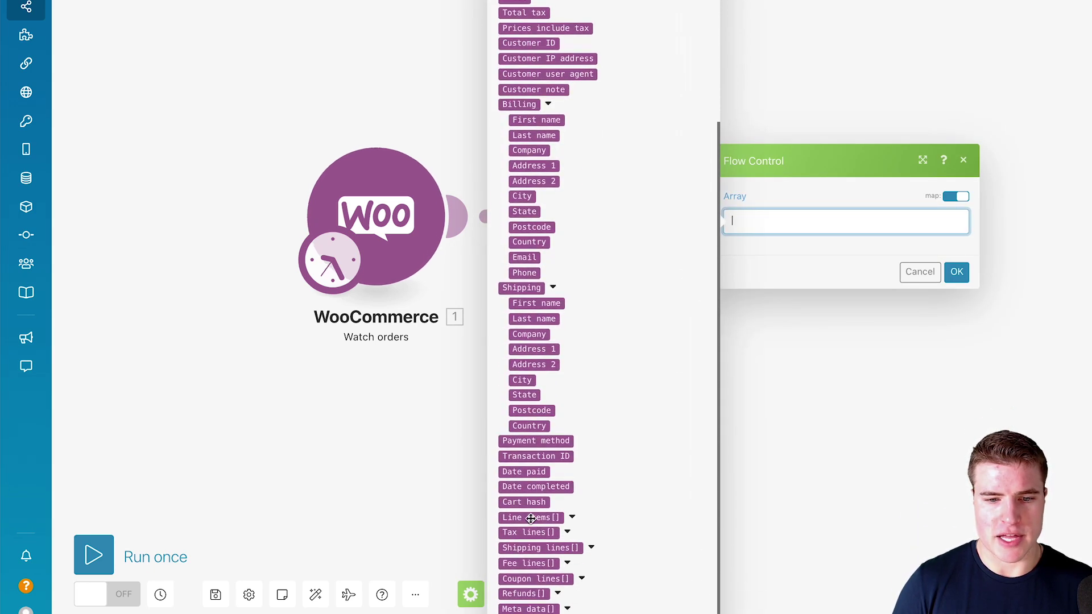
left_click(530, 518)
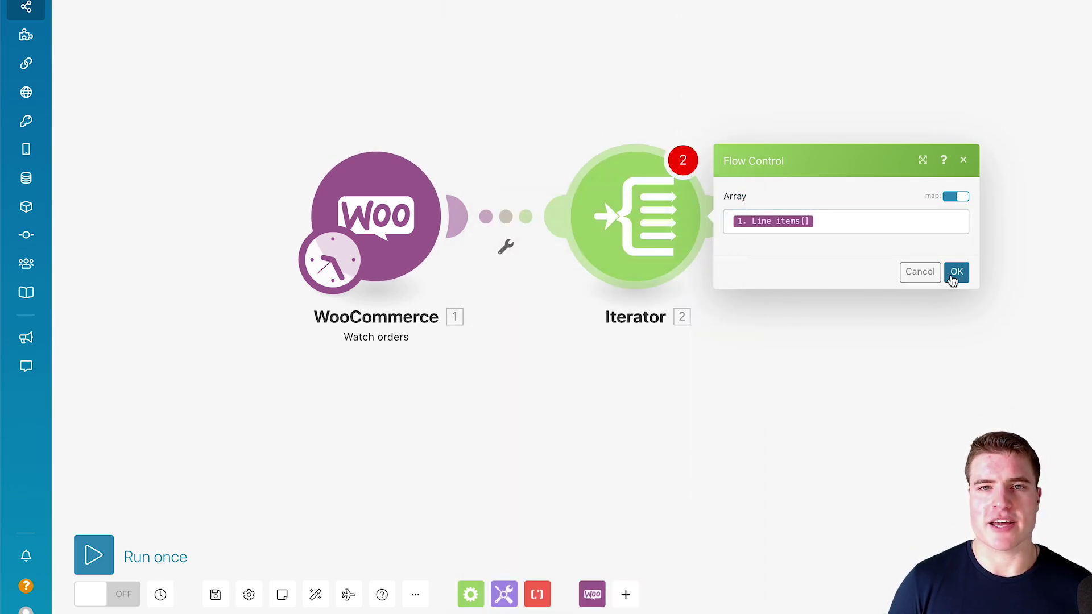
left_click(956, 273)
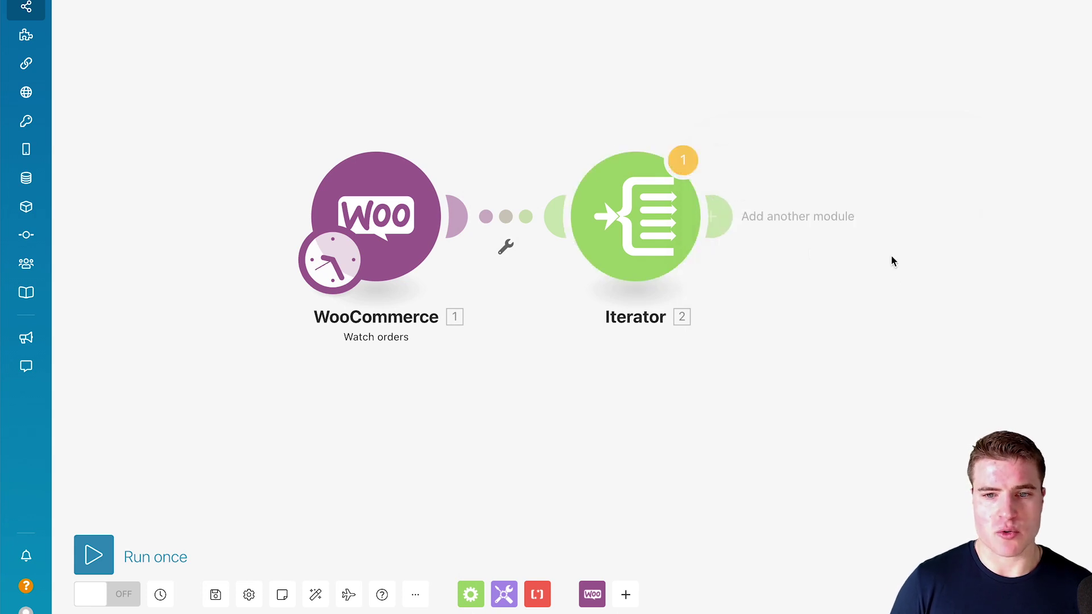
Add a Google Sheets Add a Row module after the Iterator
left_click(729, 219)
left_click(514, 257)
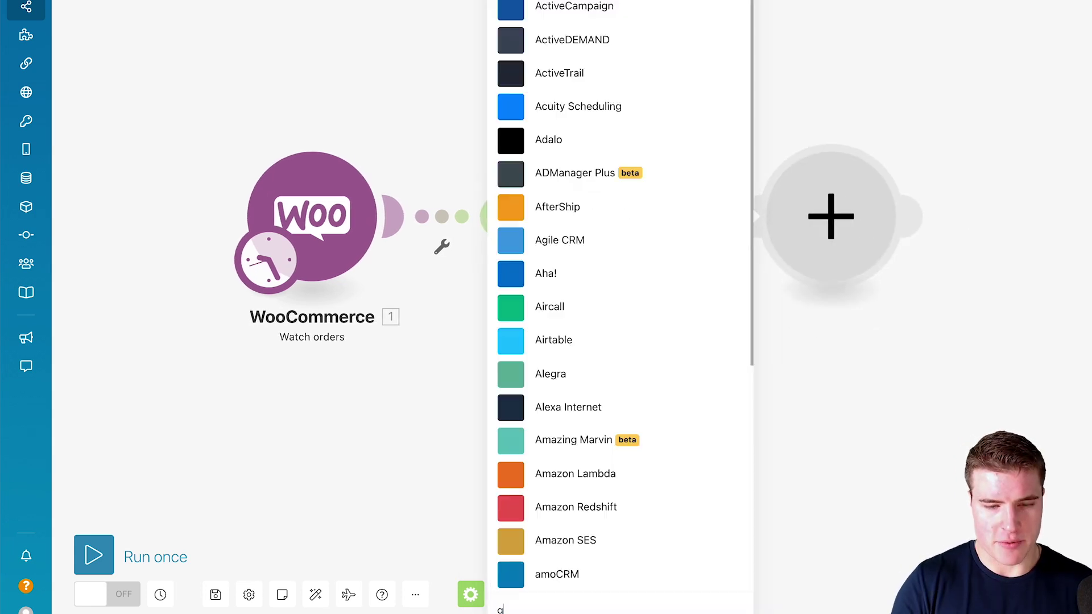
type("google sheet")
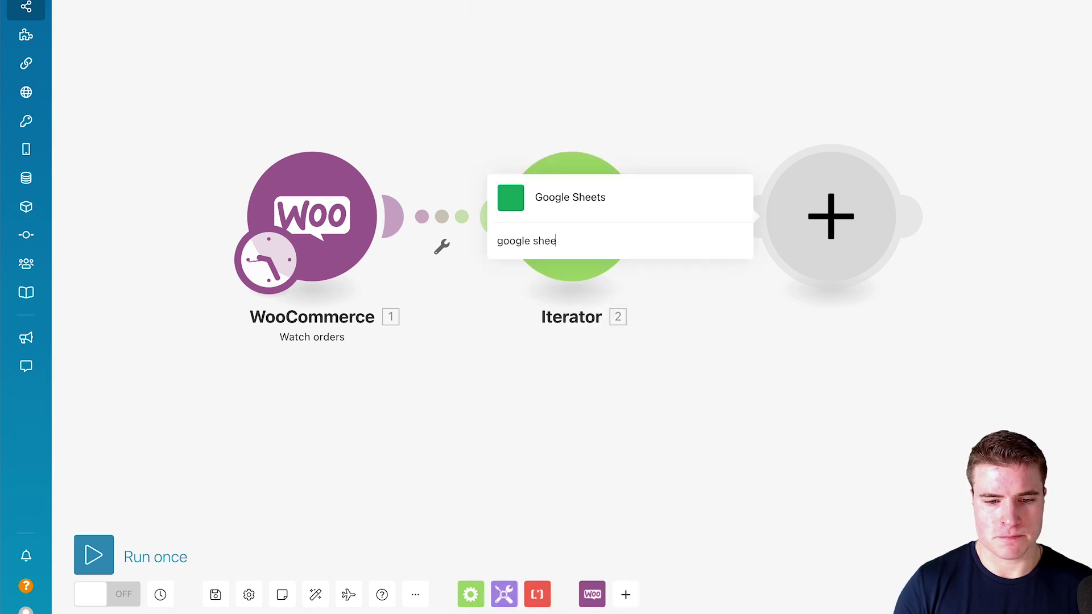
left_click(680, 207)
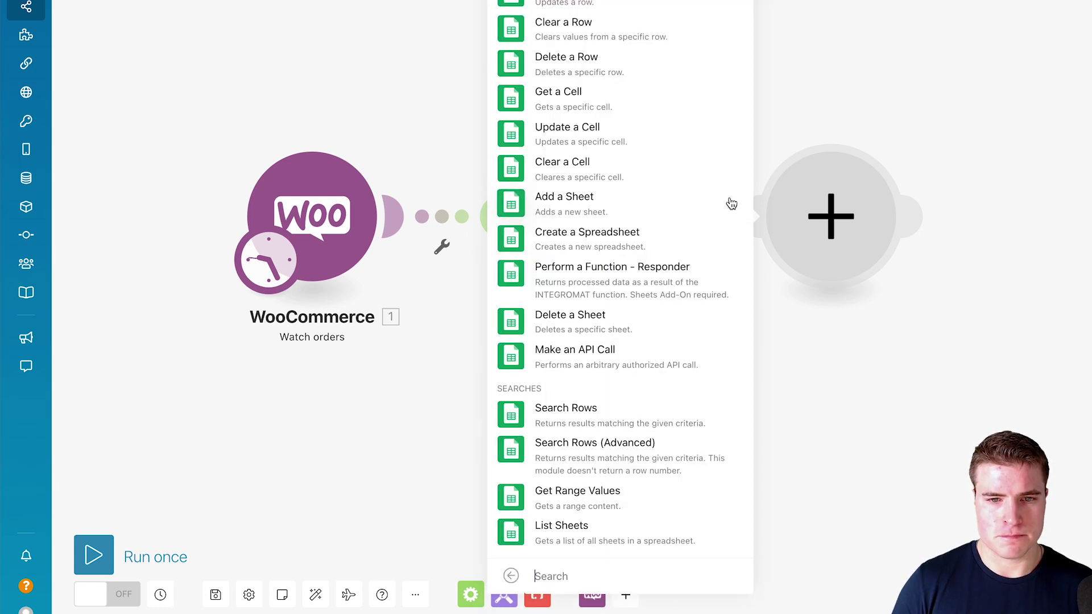
left_click(650, 11)
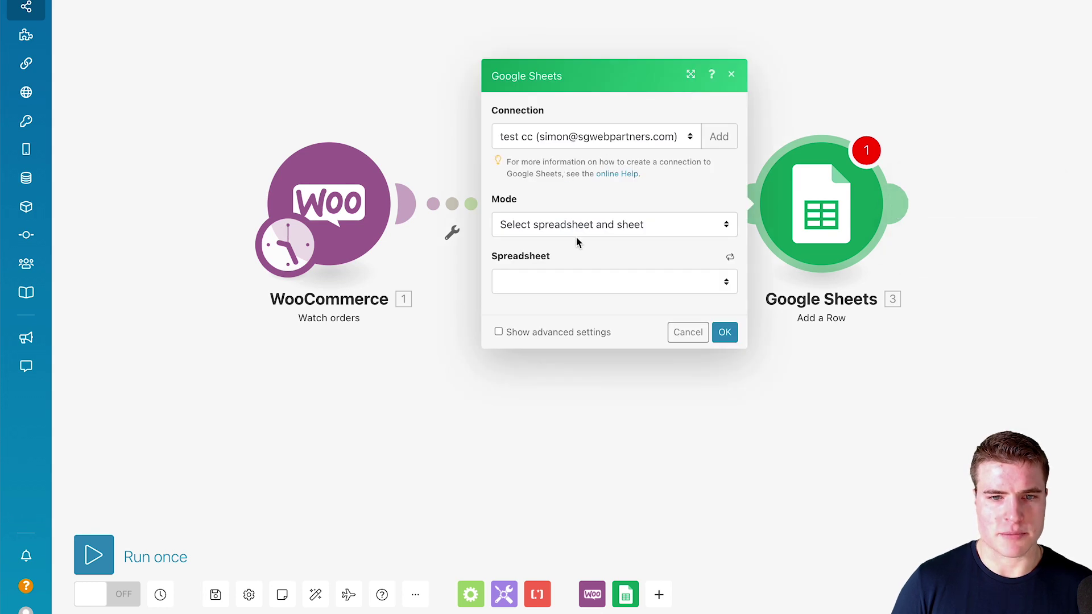
Select the '_export orders - one item per row' spreadsheet and Sheet1 as target
left_click(560, 227)
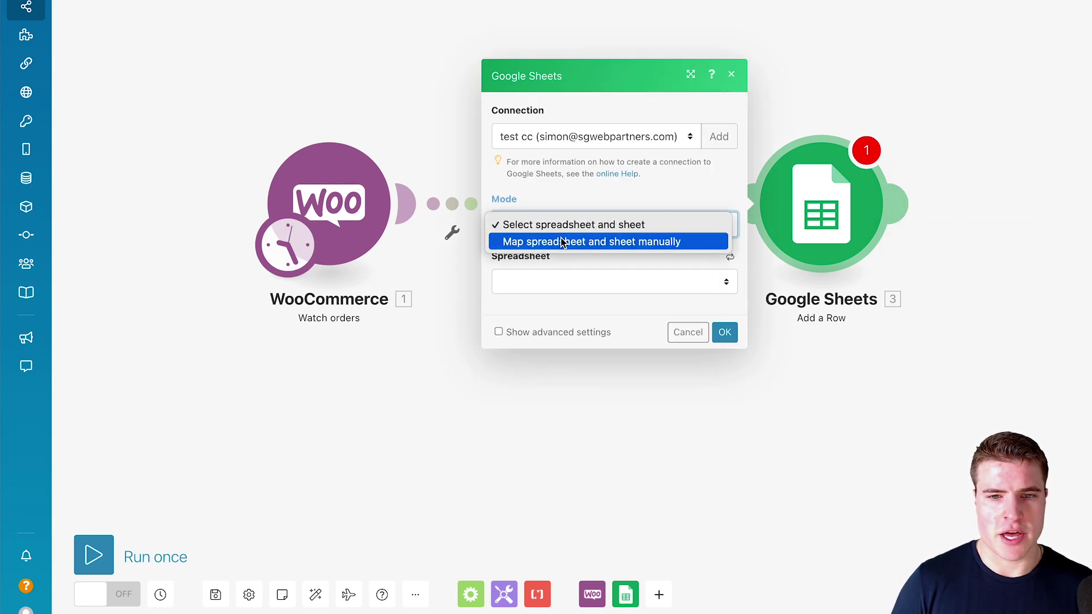
left_click(561, 241)
left_click(584, 139)
left_click(586, 124)
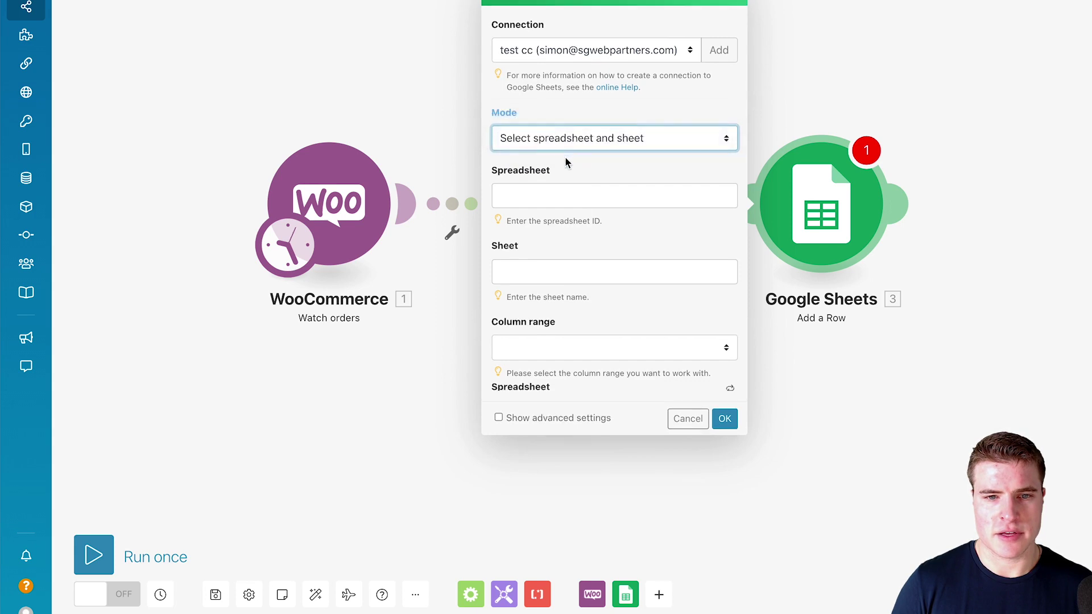
left_click(550, 282)
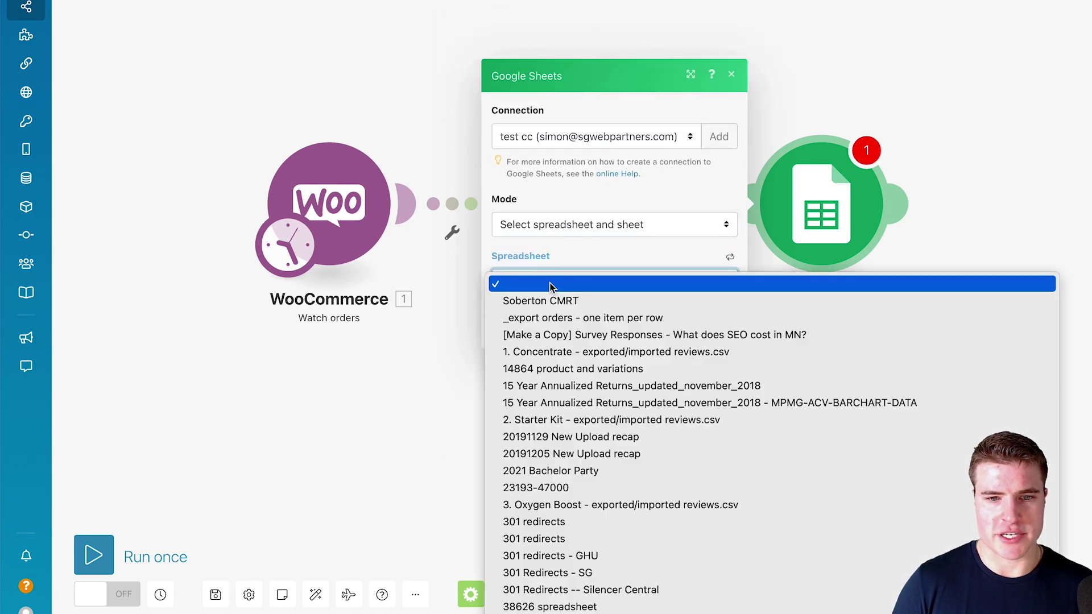
left_click(554, 311)
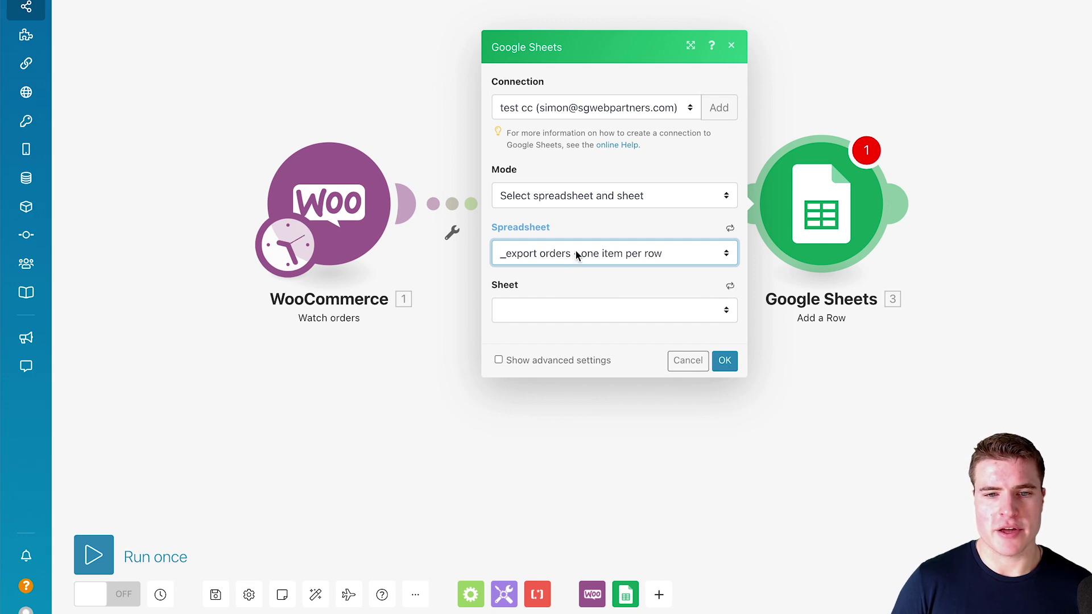
left_click(568, 309)
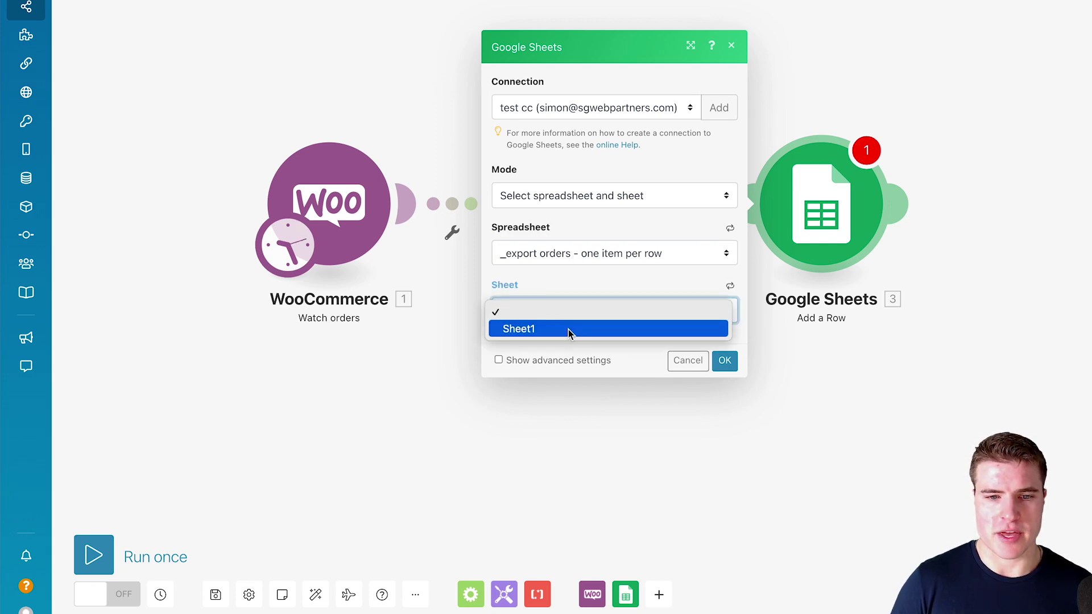
left_click(568, 330)
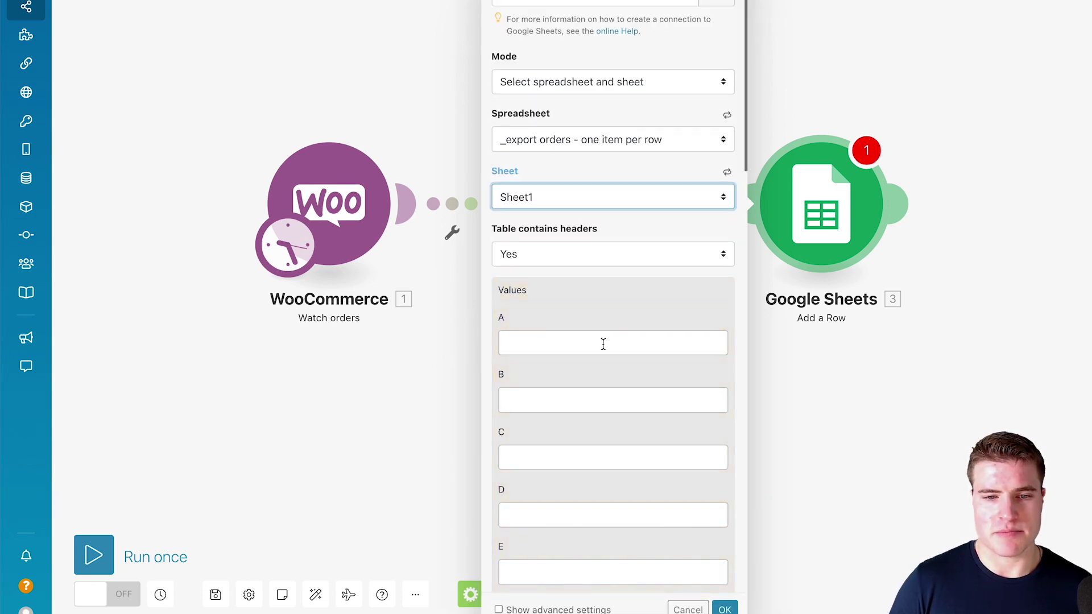
Map Order ID, Number, billing first name, last name and email into columns A–E
left_click(603, 342)
left_click(765, 290)
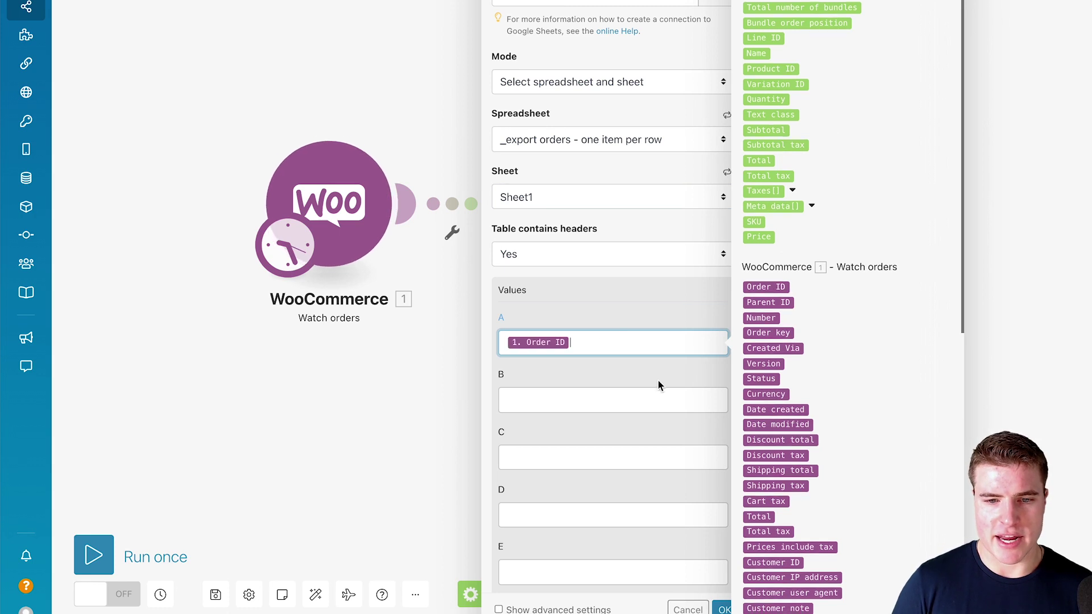
left_click(671, 398)
left_click(760, 321)
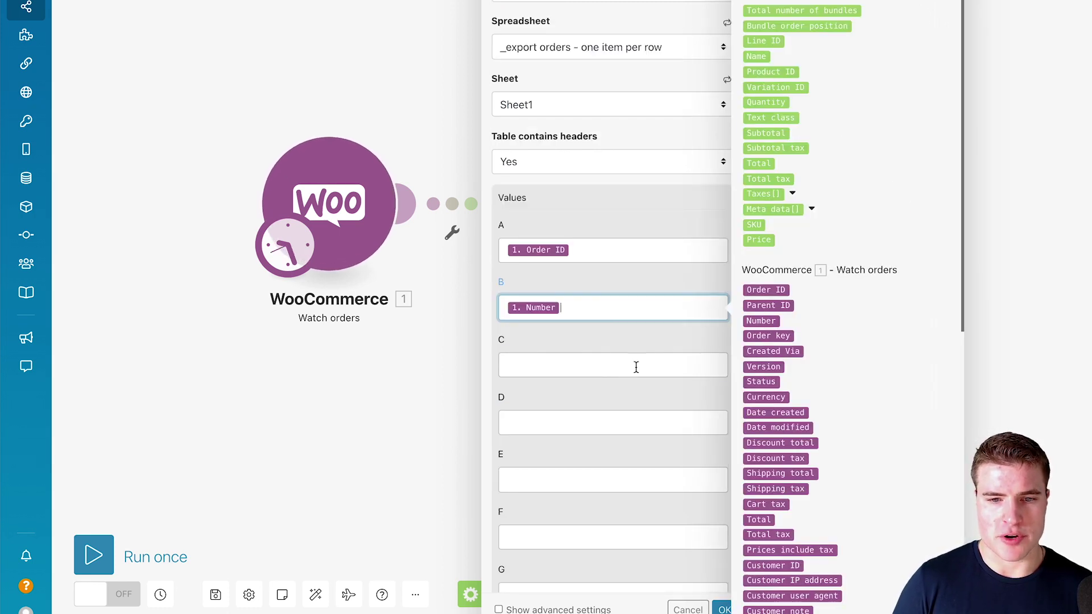
left_click(634, 365)
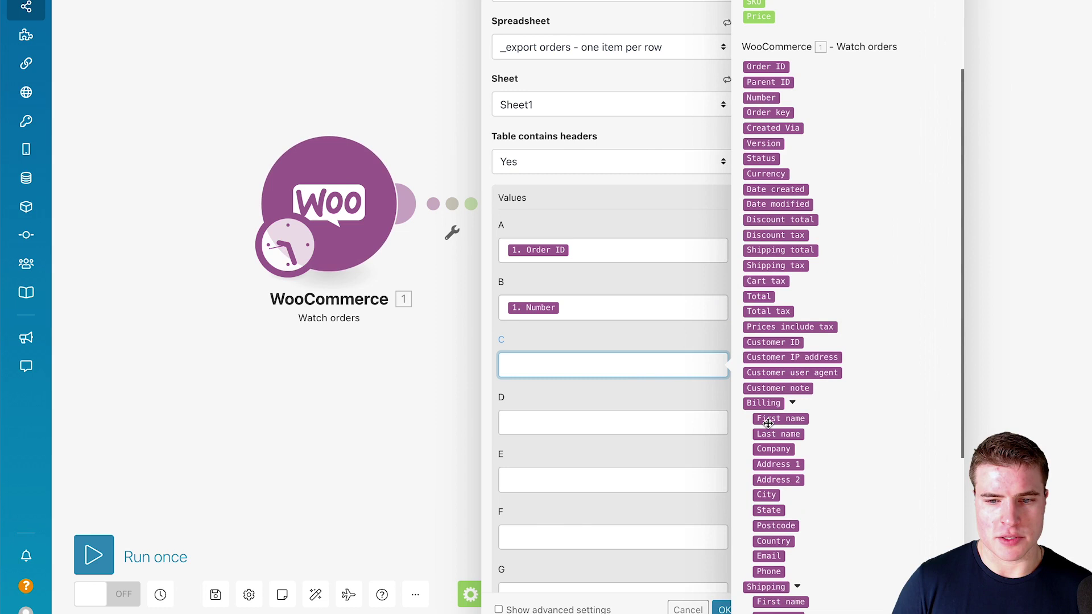
left_click(780, 416)
left_click(704, 420)
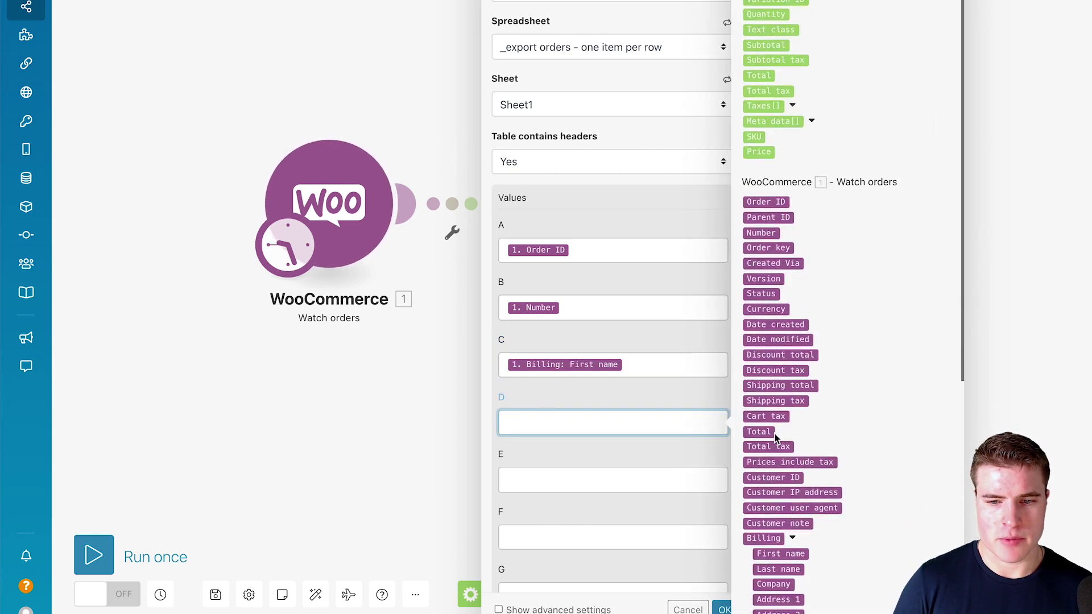
scroll(758, 520, "down", 3)
left_click(776, 414)
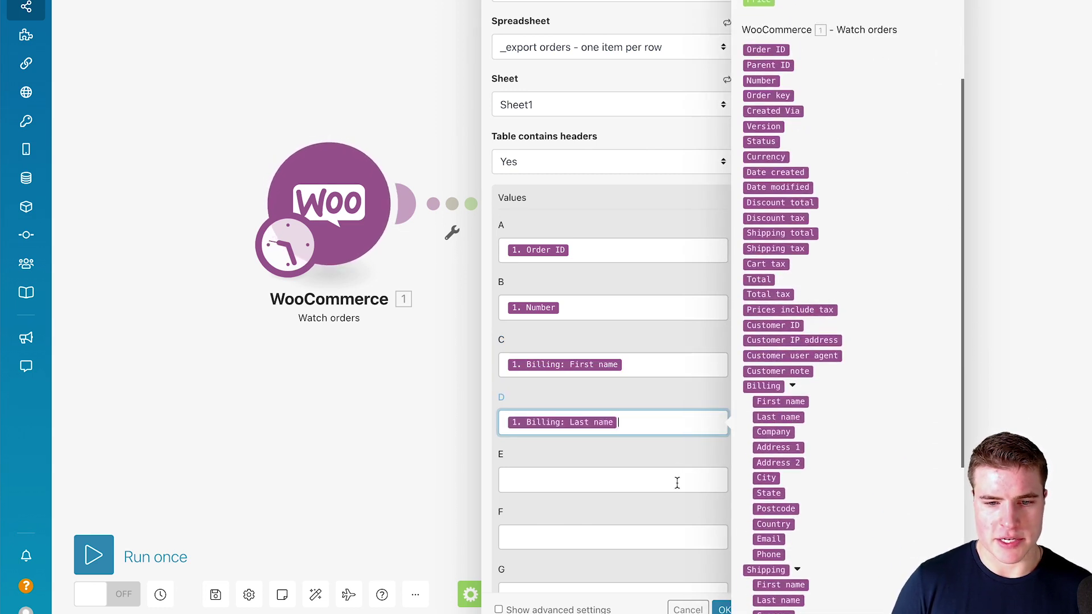
left_click(675, 480)
scroll(810, 452, "down", 4)
left_click(765, 522)
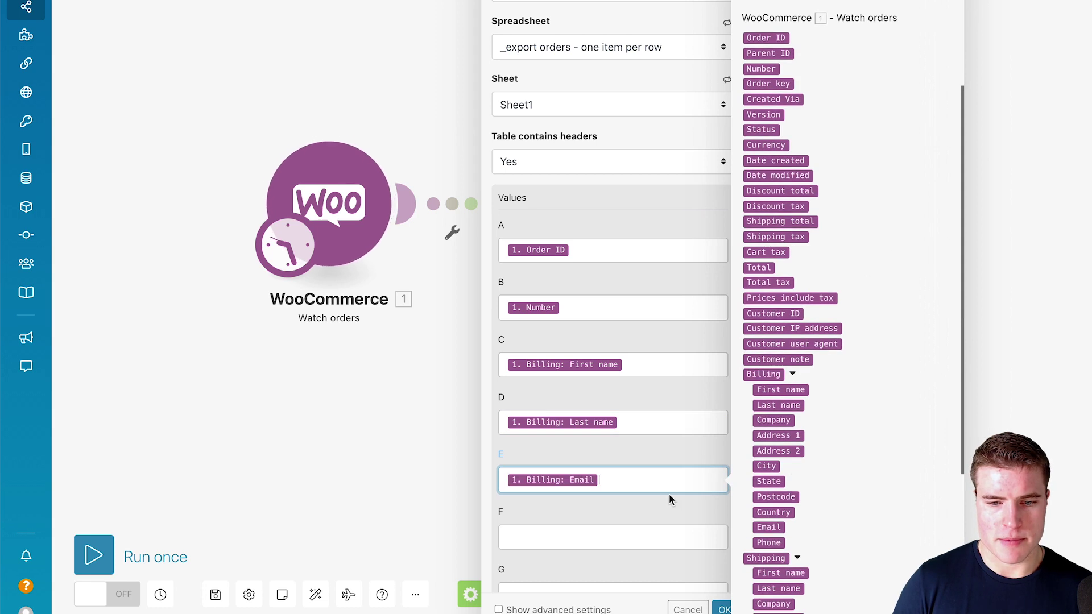
Map line item Line ID, Name, Product ID and Variation ID into columns F–I
left_click(607, 353)
scroll(772, 383, "down", 5)
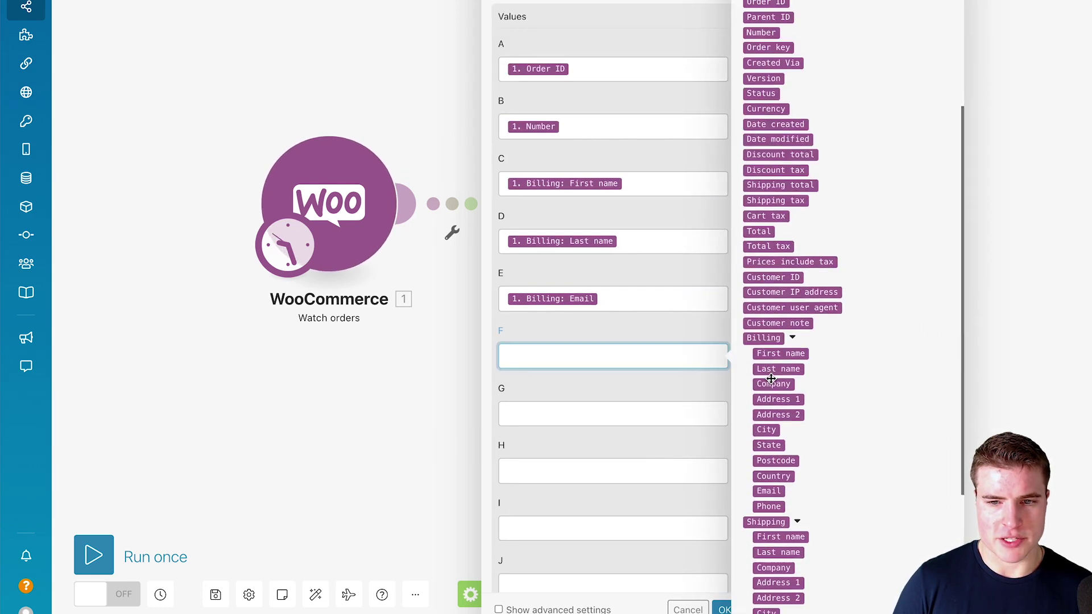
scroll(772, 382, "up", 5)
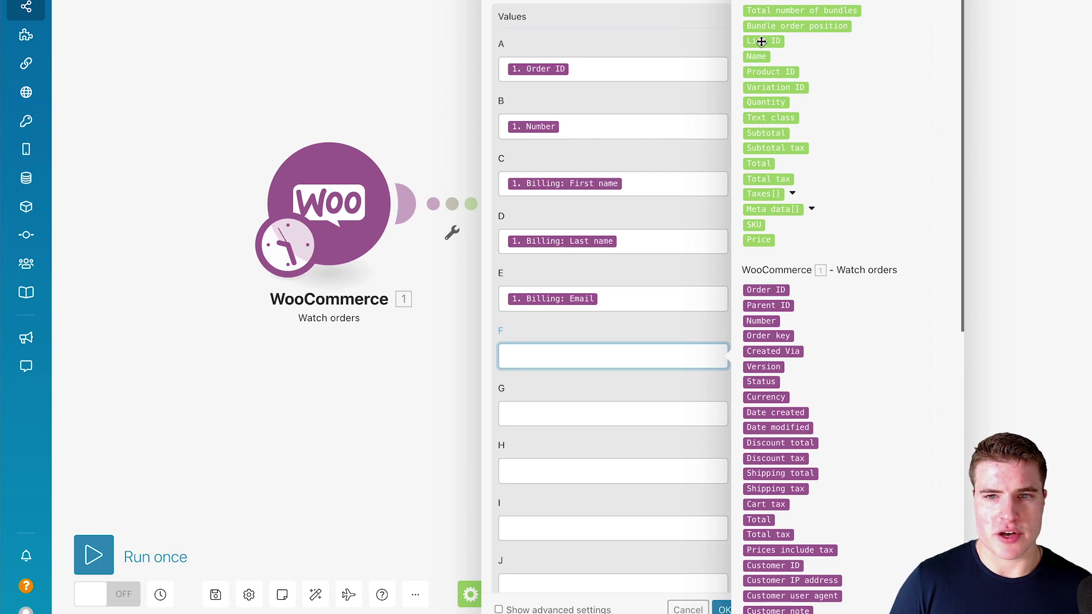
mouse_move(761, 42)
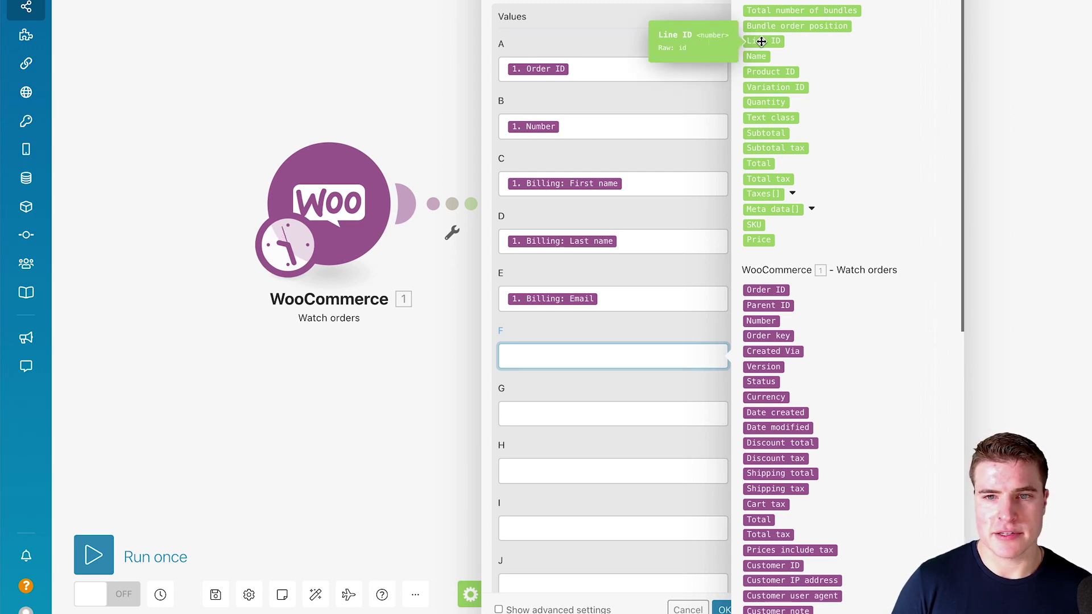
left_click(761, 42)
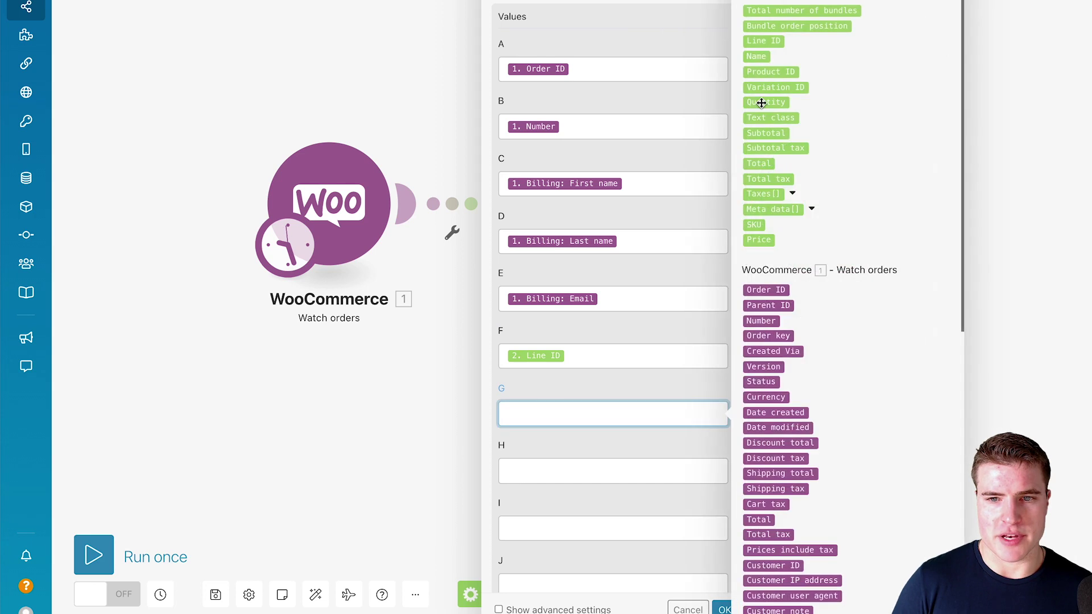
left_click(756, 56)
left_click(618, 467)
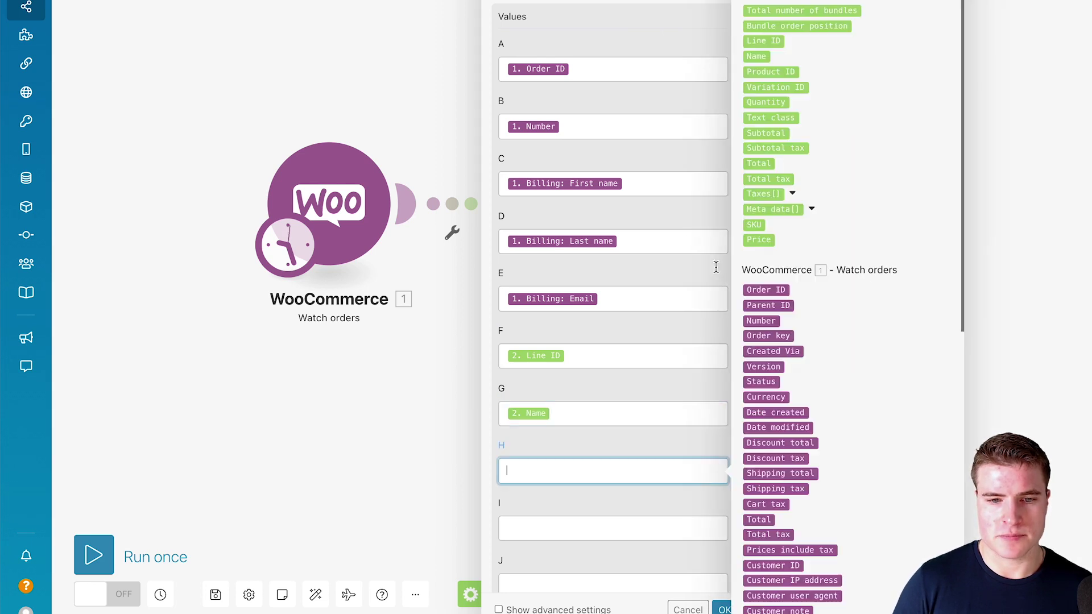
left_click(763, 71)
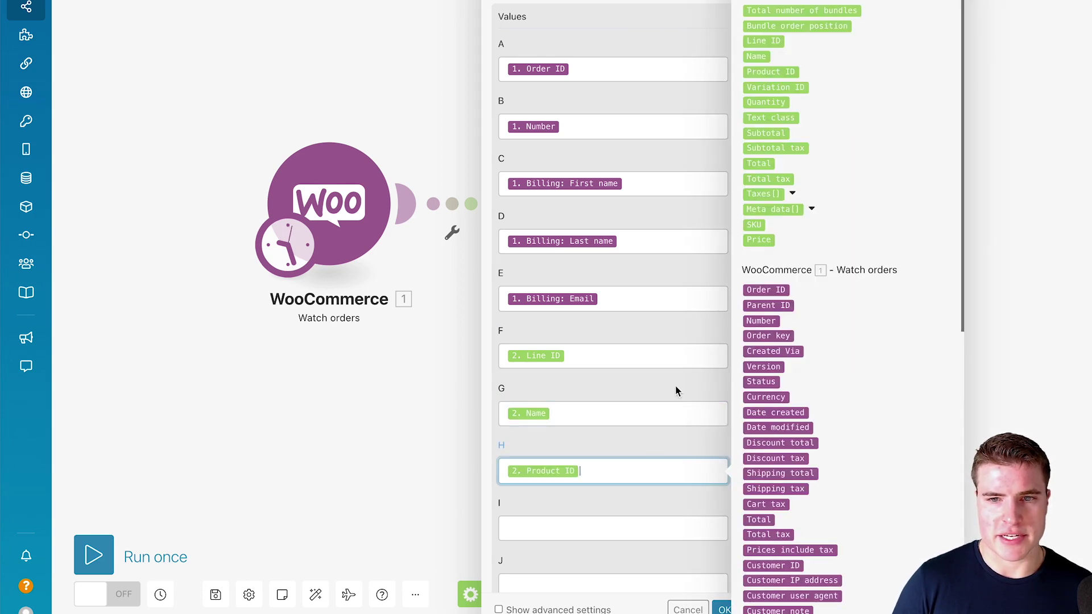
left_click(624, 523)
left_click(764, 87)
Map line item Quantity and Total into columns J and K, then save the module
left_click(631, 570)
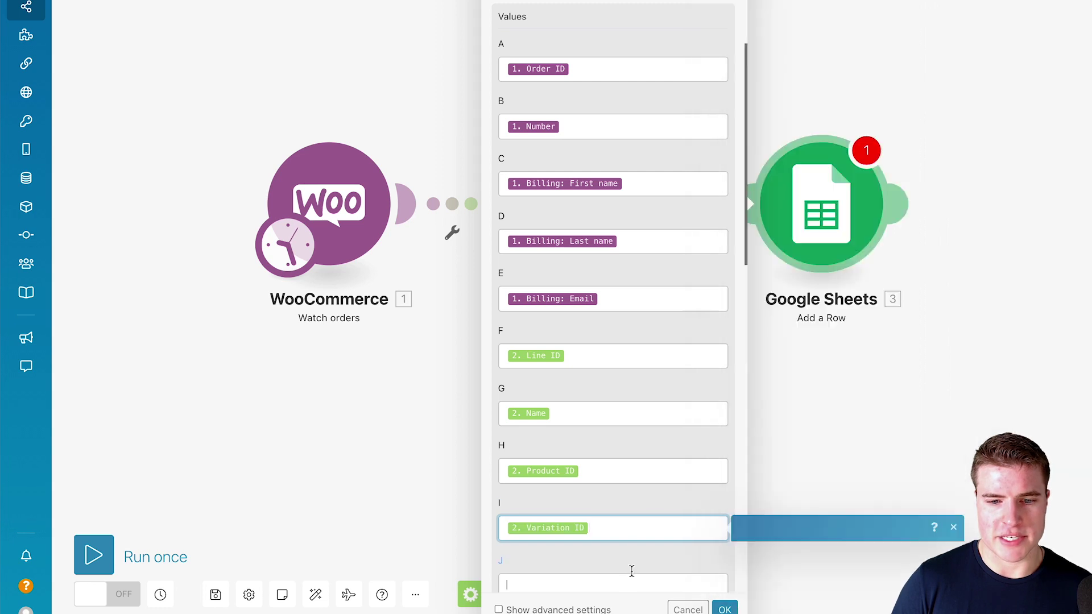
left_click(768, 101)
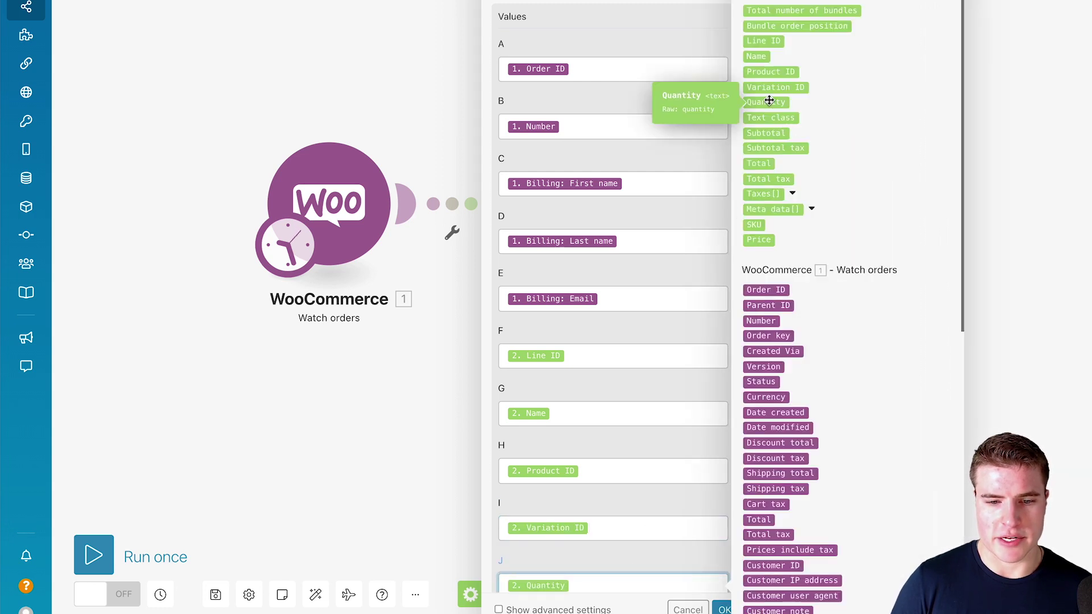
scroll(672, 245, "down", 3)
left_click(661, 464)
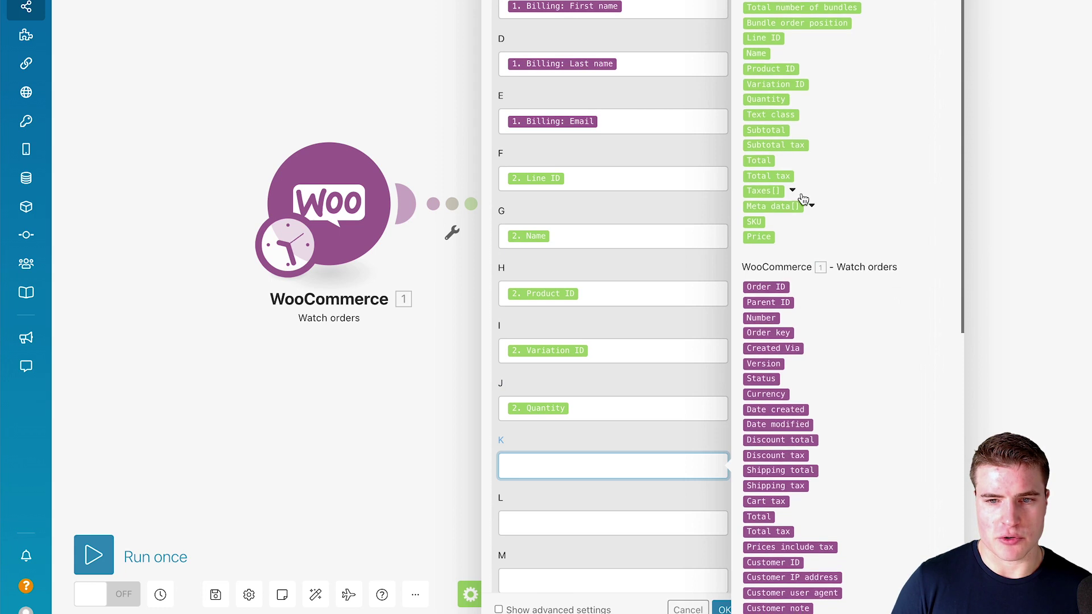
left_click(759, 161)
left_click(676, 450)
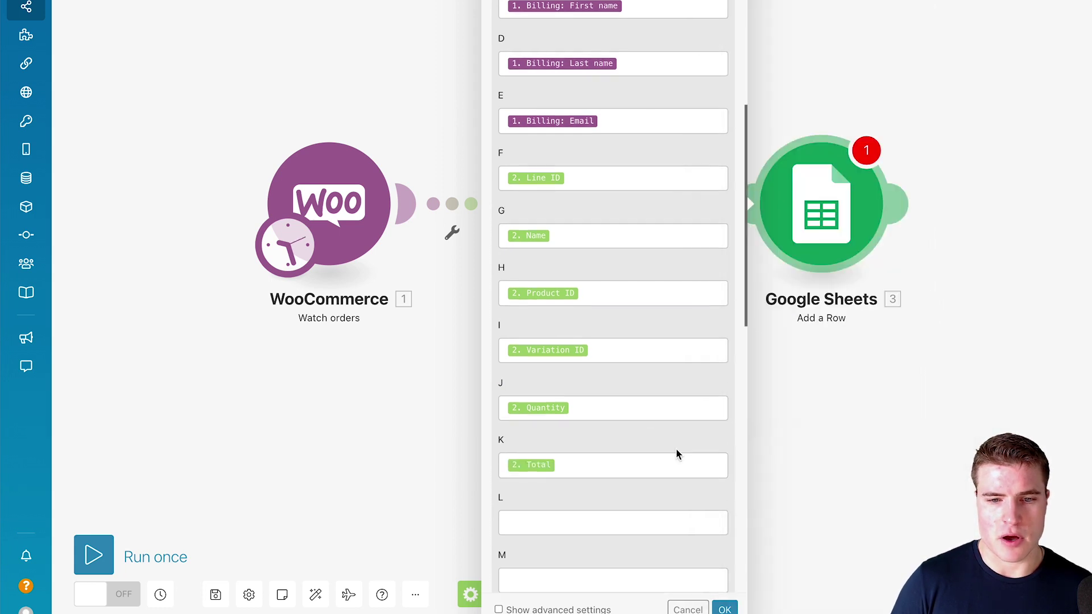
scroll(677, 453, "down", 1)
left_click(725, 609)
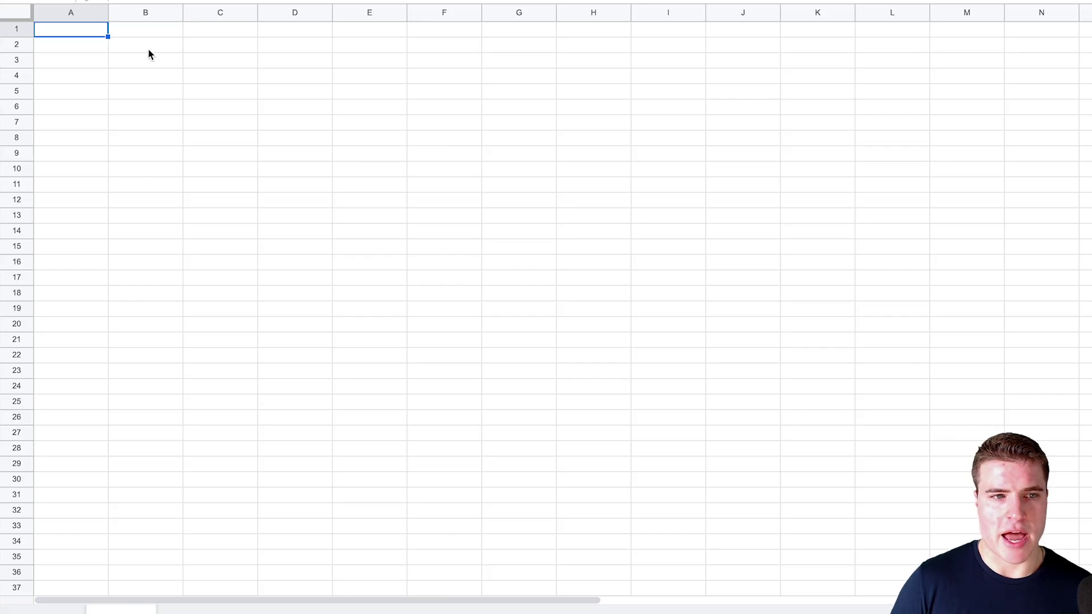
Enter the headers order id in A1 and order number in B1
type("order id")
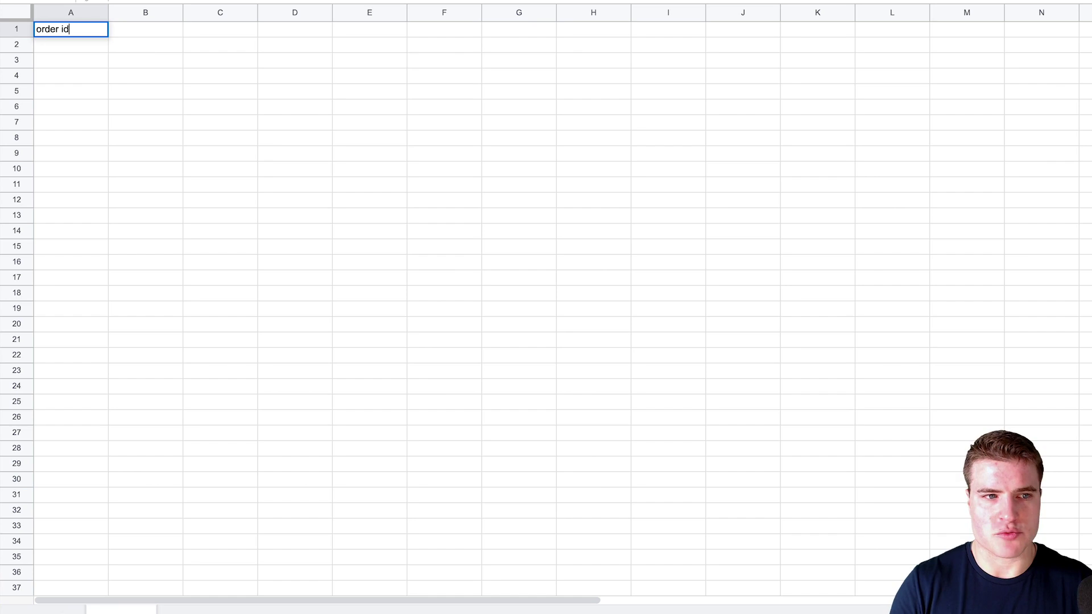
key("Return")
left_click(145, 29)
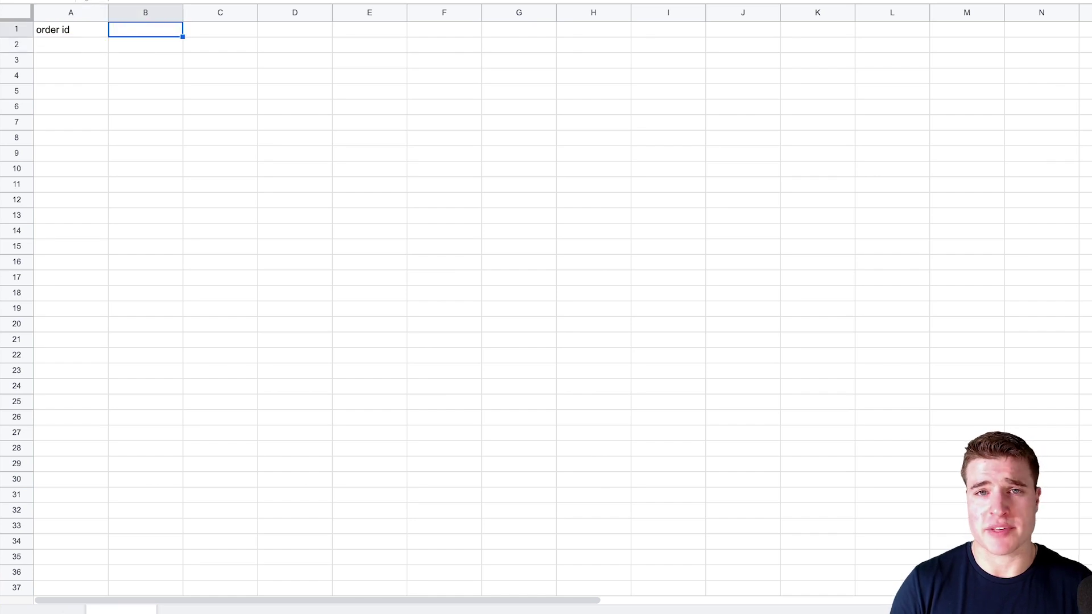
type("order number")
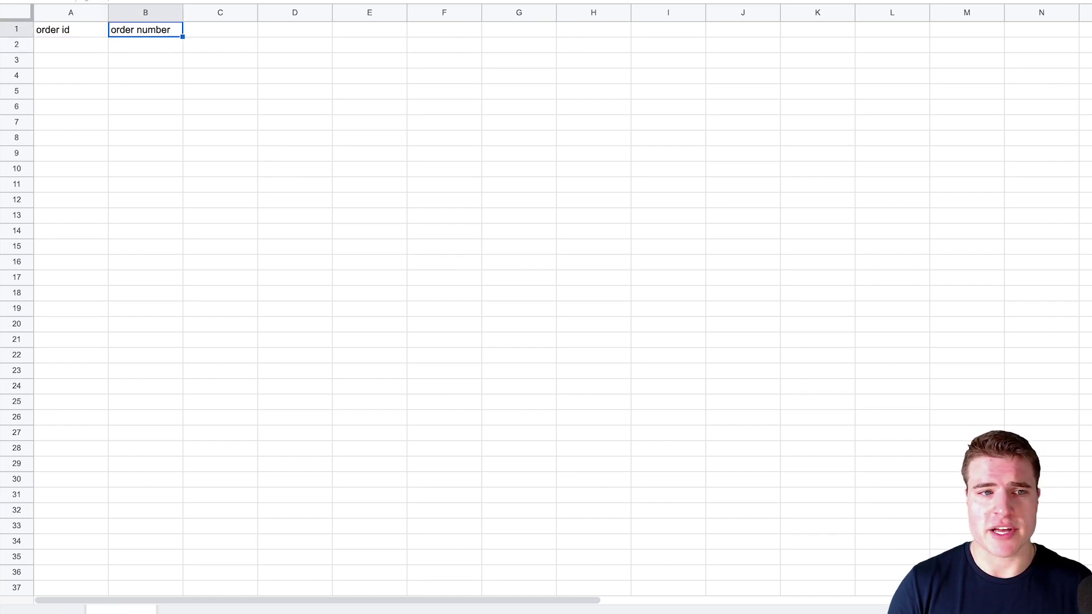
key("Tab")
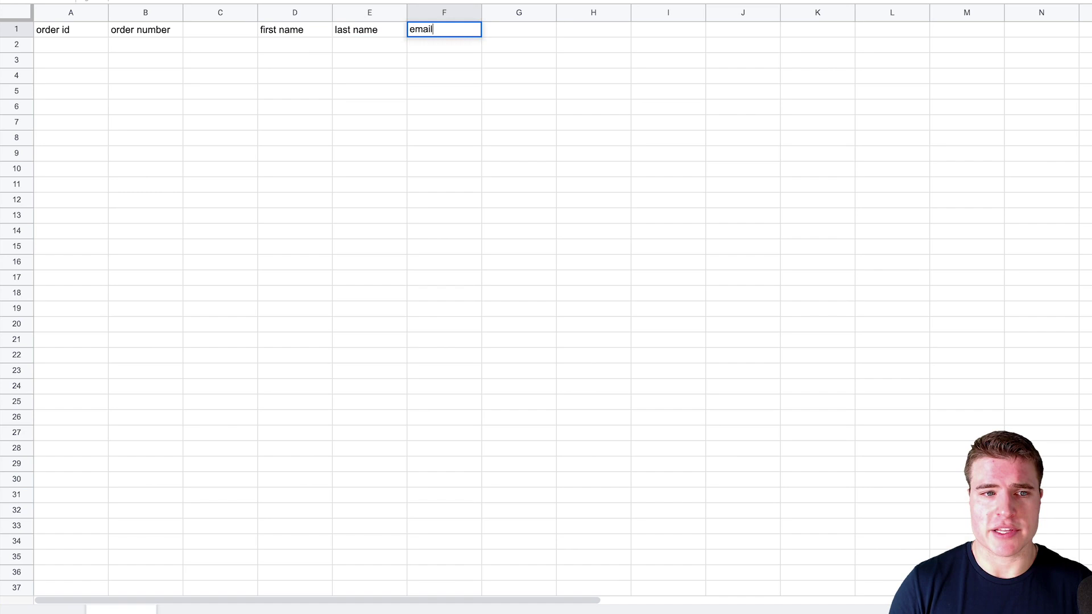
key("Tab")
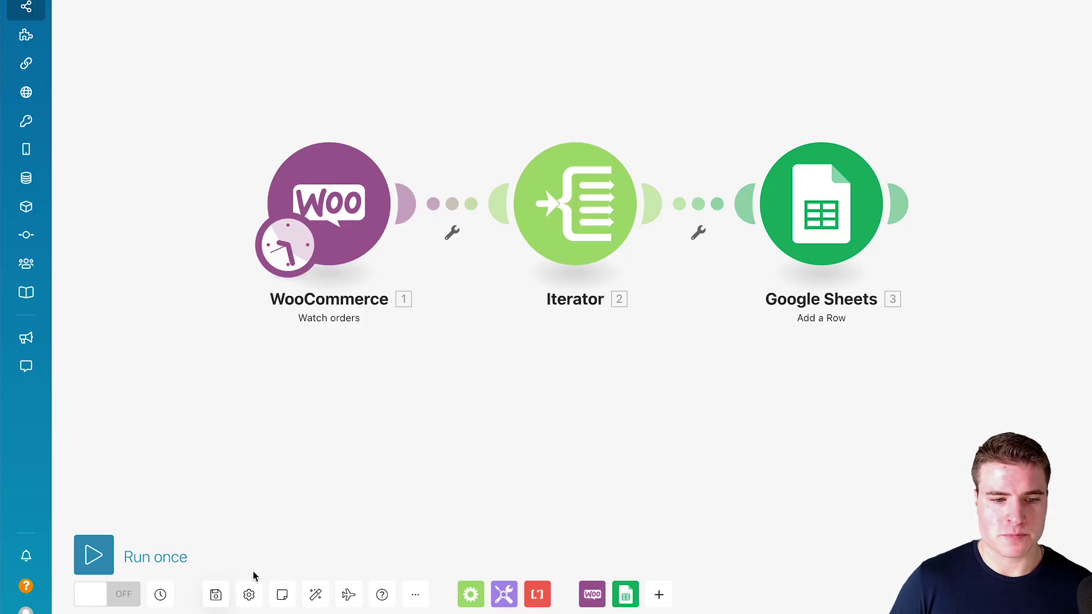
left_click(216, 595)
left_click(298, 237)
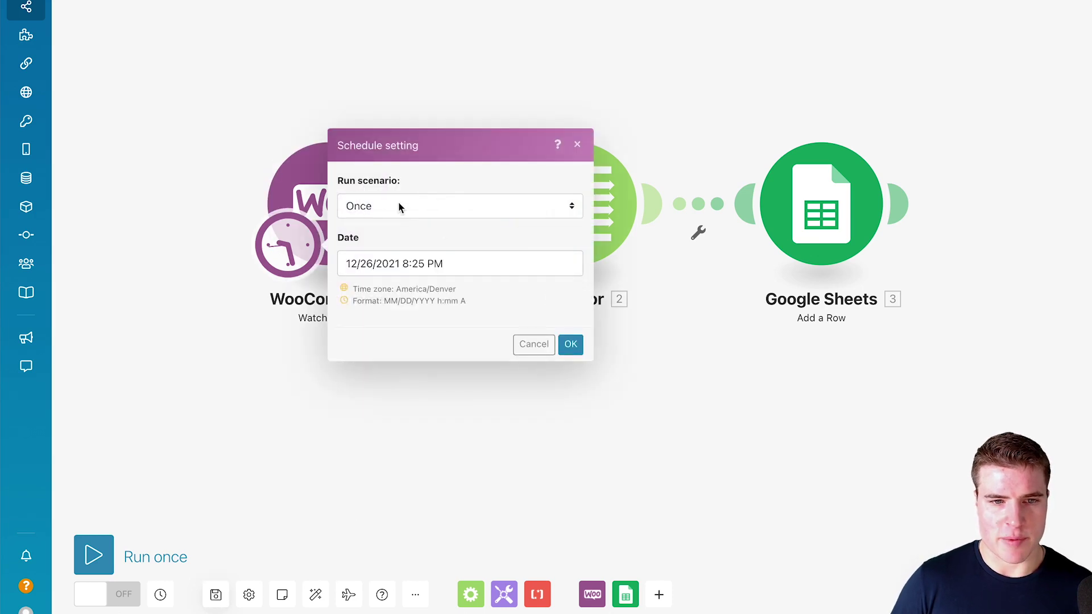
left_click(402, 206)
left_click(402, 205)
left_click(569, 343)
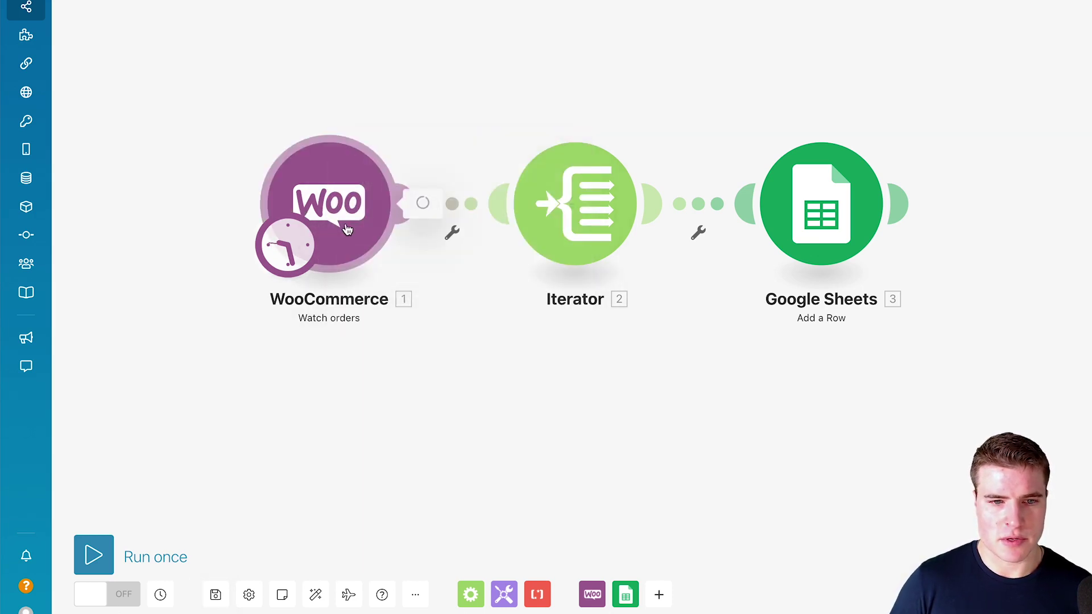
left_click(384, 216)
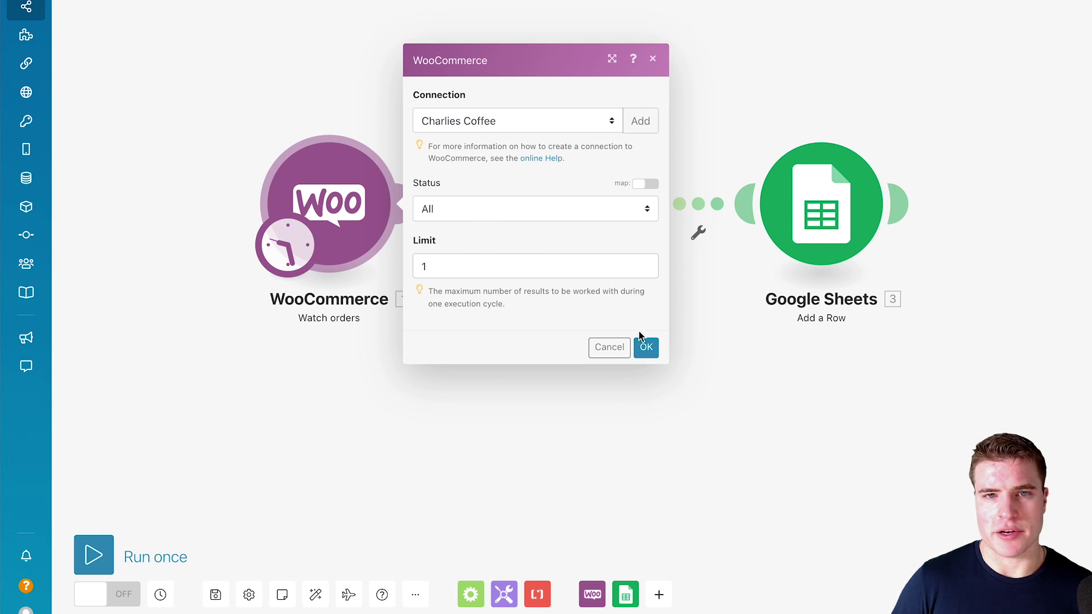
left_click(647, 348)
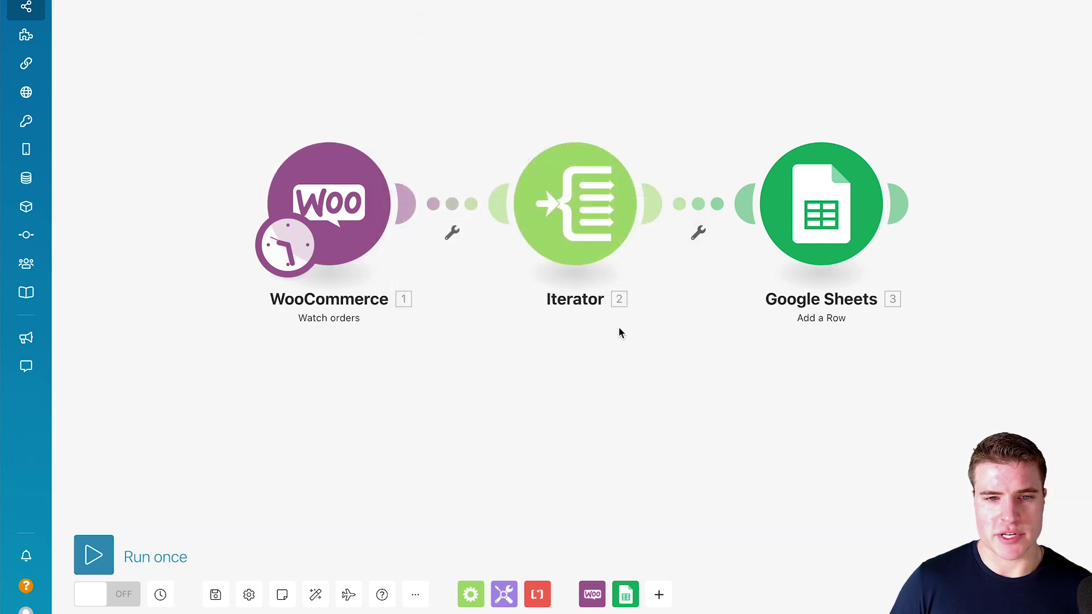
Try a Status filter between WooCommerce and Iterator, discard it, and run the scenario once
left_click(464, 203)
left_click(547, 196)
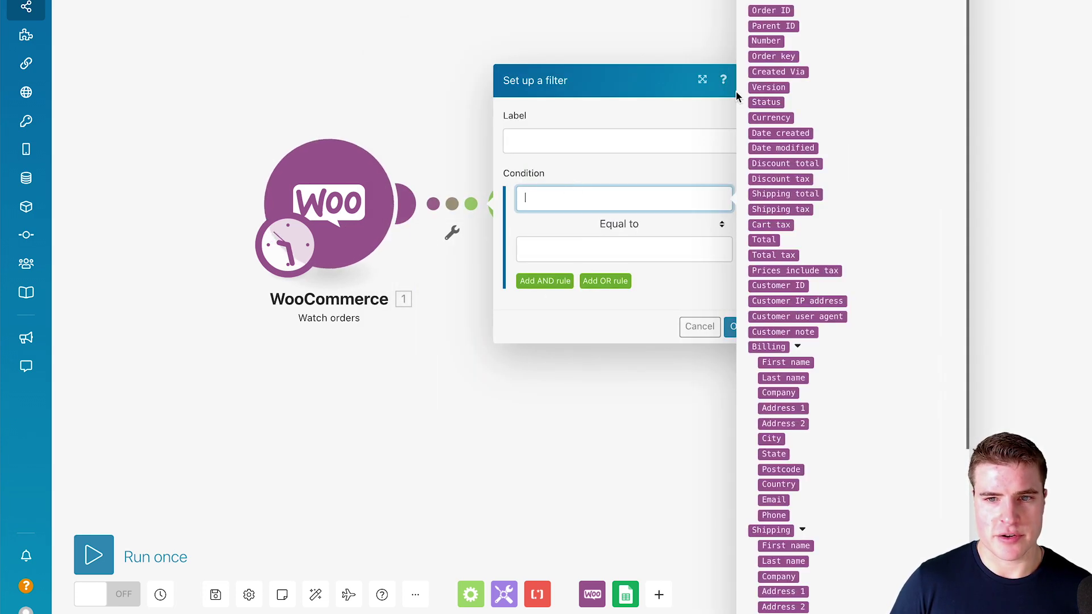
left_click(766, 102)
left_click(597, 254)
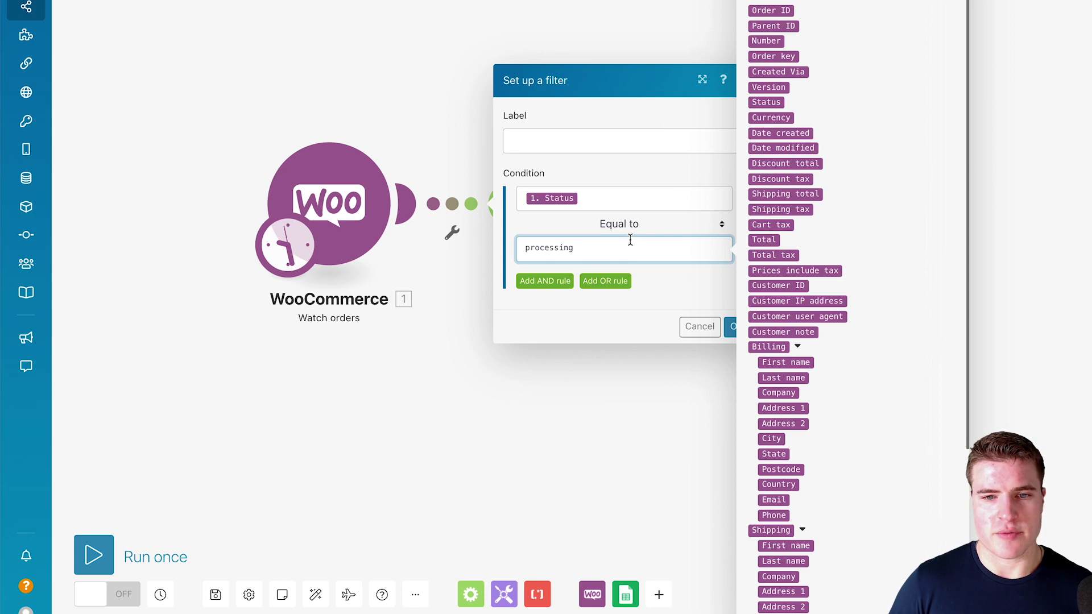
key("ctrl+a")
key("BackSpace")
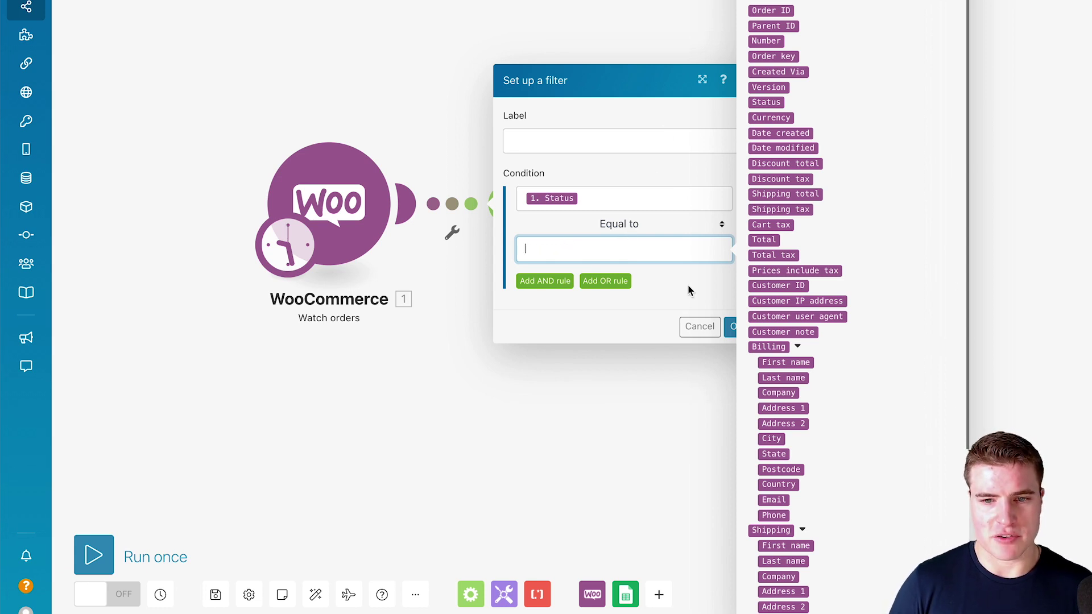
left_click(699, 326)
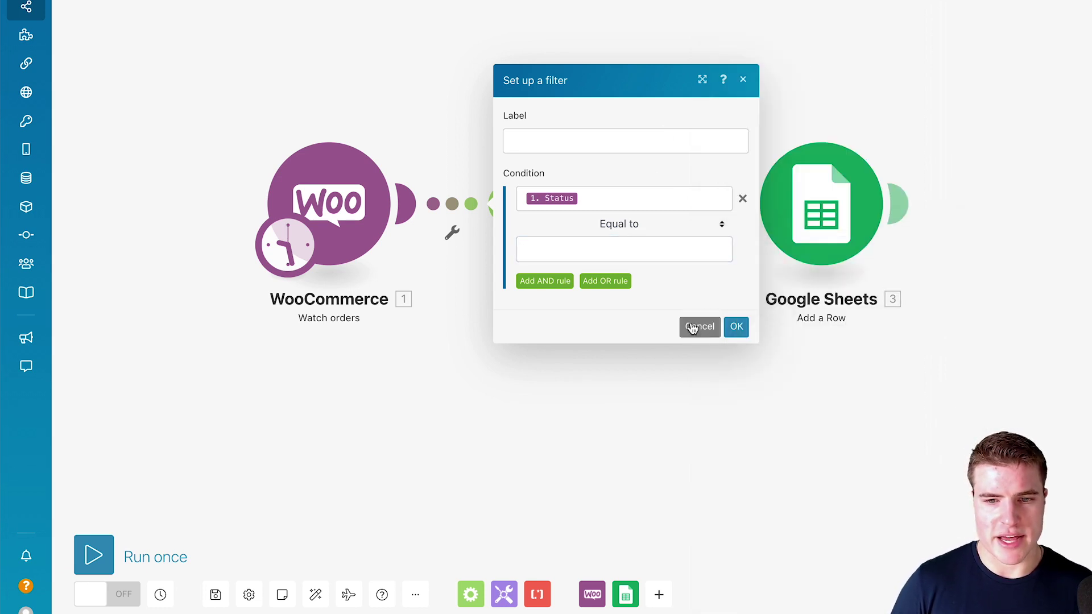
left_click(96, 570)
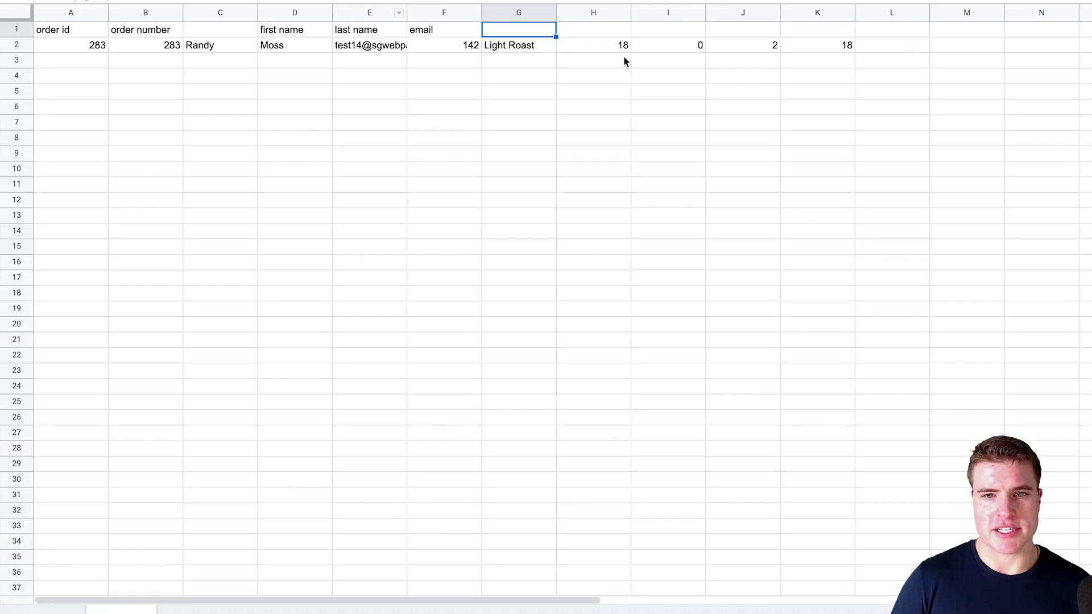
Shift the headers so email sits in E1, last name in D1 and first name in C1
left_click(444, 34)
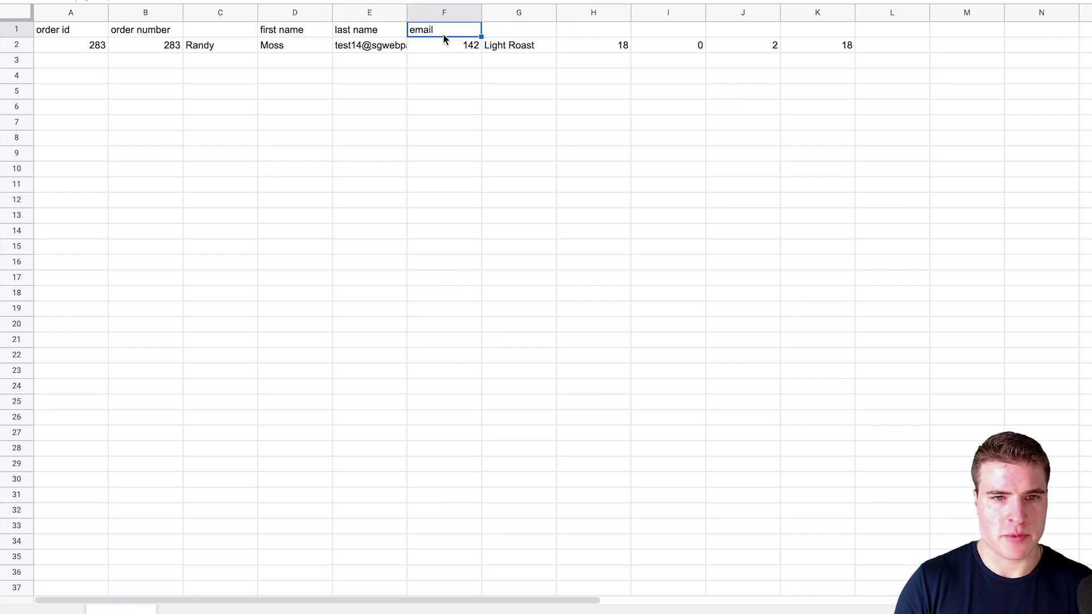
key("ctrl+c")
left_click(392, 31)
key("ctrl+v")
left_click(297, 33)
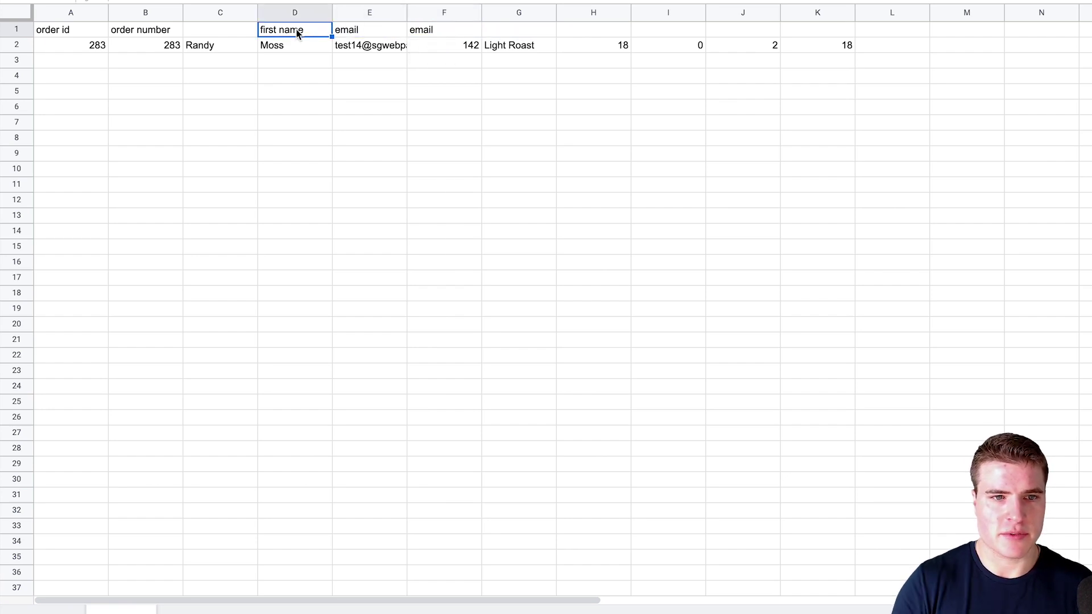
key("ctrl+c")
type("last name")
key("Return")
key("Up")
key("Left")
key("ctrl+v")
key("Return")
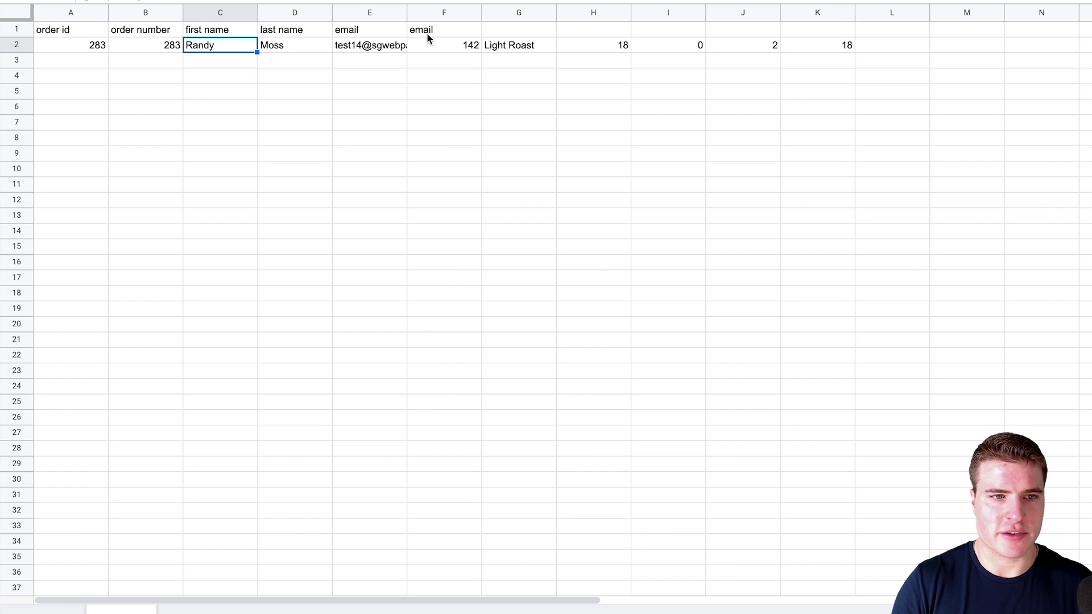
Add headers line id, product name, price and total, then view the Sheets module's run details
left_click(428, 33)
type("line id")
key("Tab")
type("product name")
key("Return")
key("Up")
key("Right")
type("price")
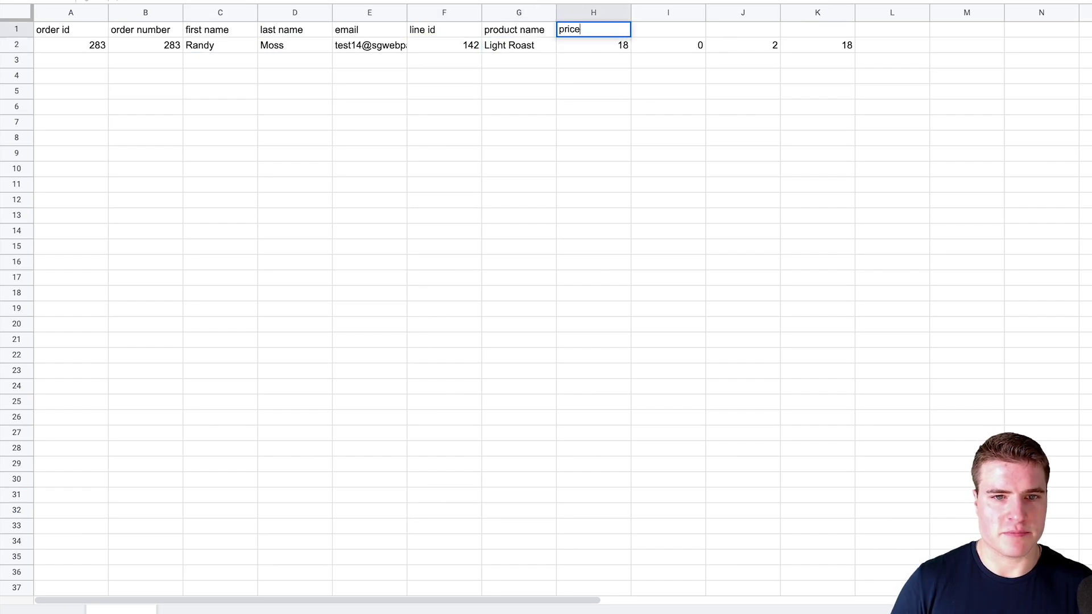
key("Tab")
key("Tab")
key("Tab")
type("total")
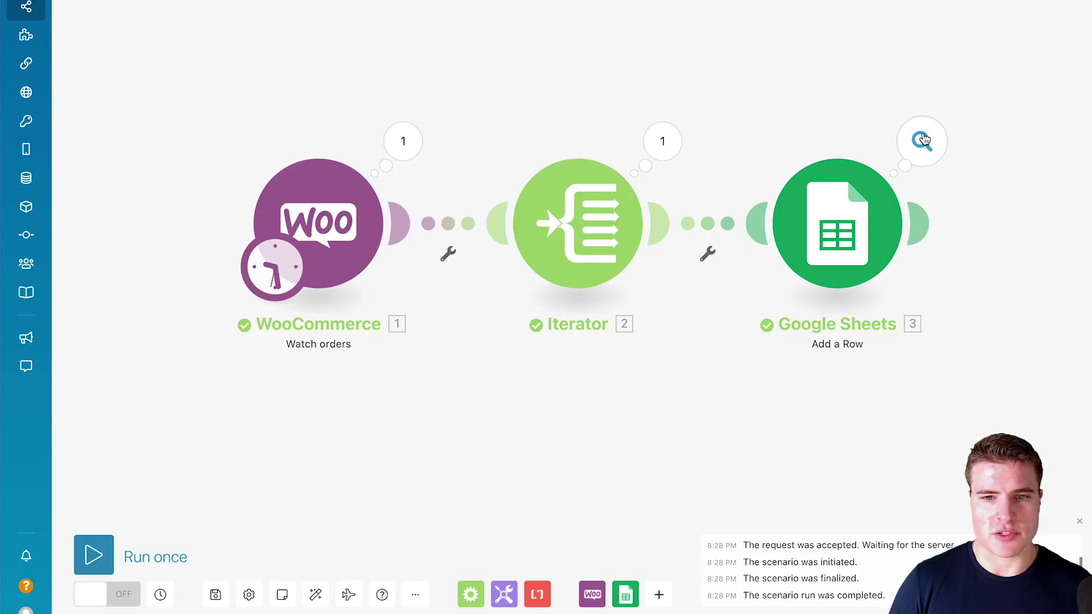
left_click(921, 139)
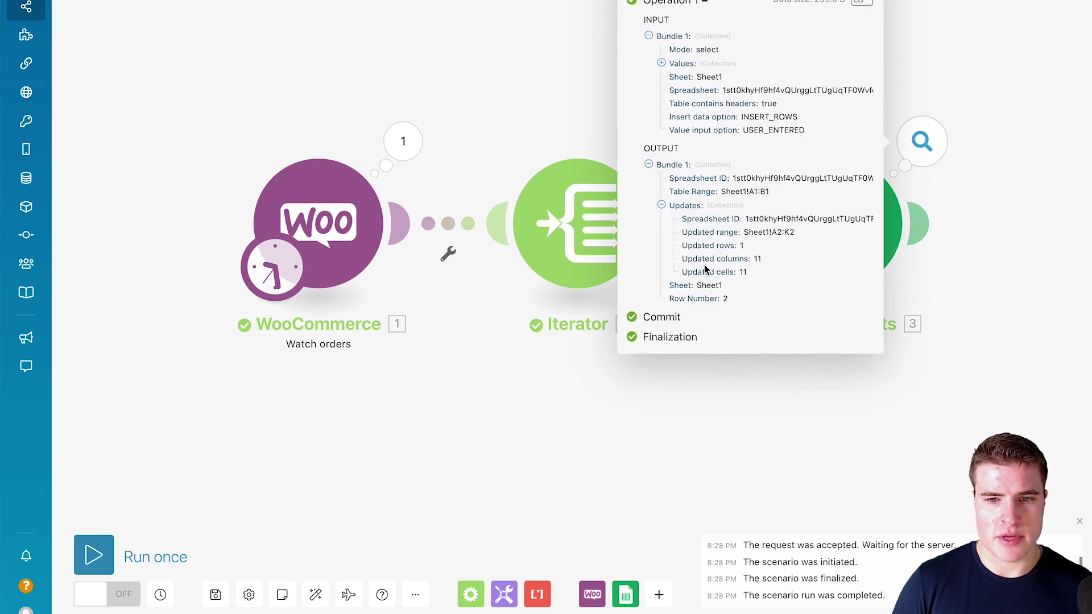
Review the Google Sheets column mapping and rename header J1 to quantity
left_click(633, 425)
left_click(808, 238)
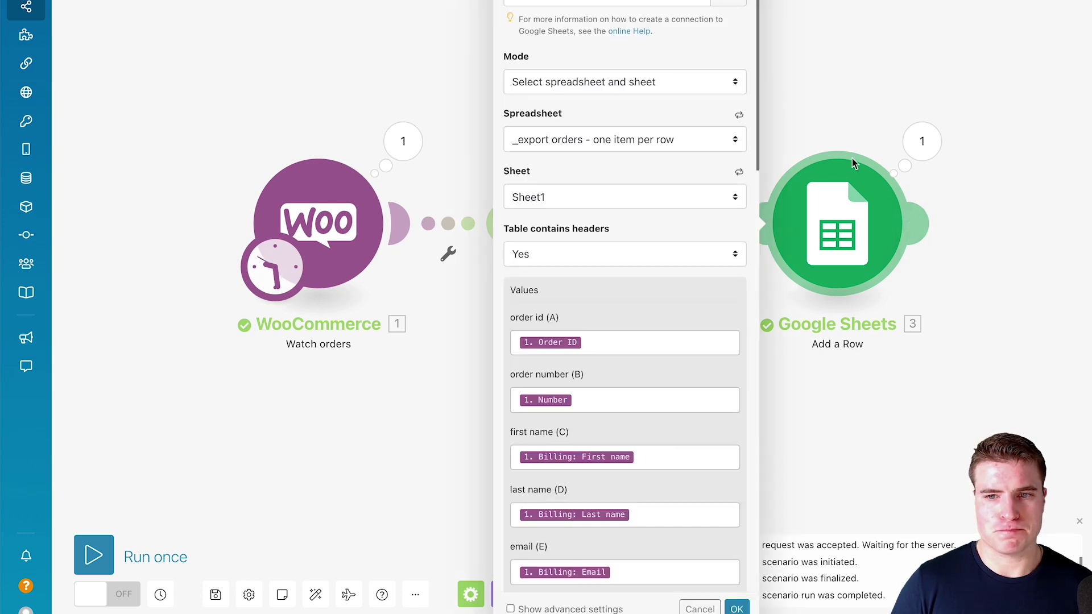
scroll(636, 319, "down", 8)
scroll(637, 319, "down", 2)
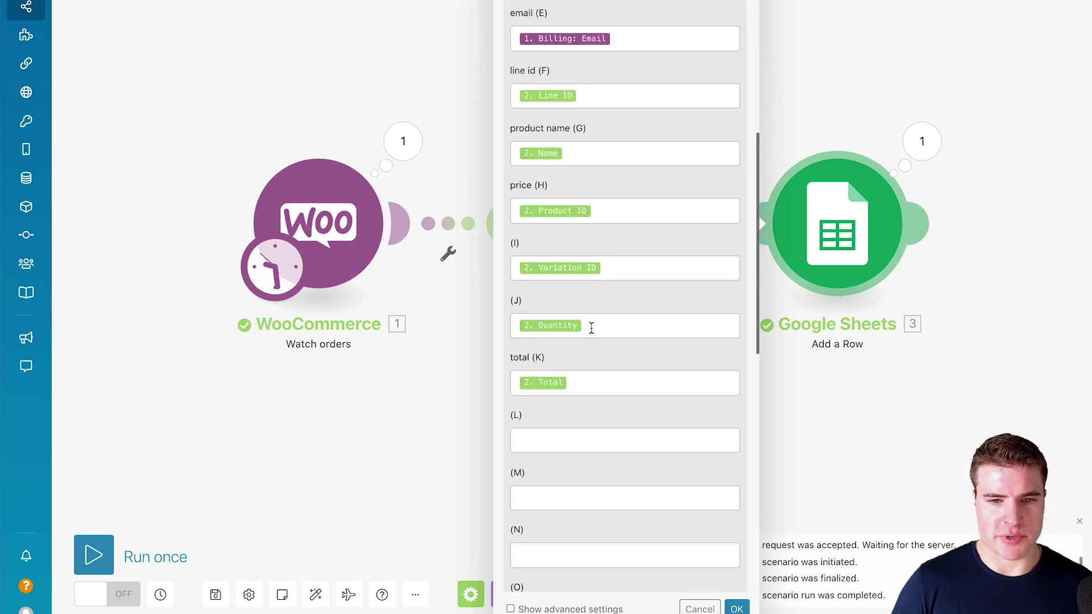
left_click(850, 61)
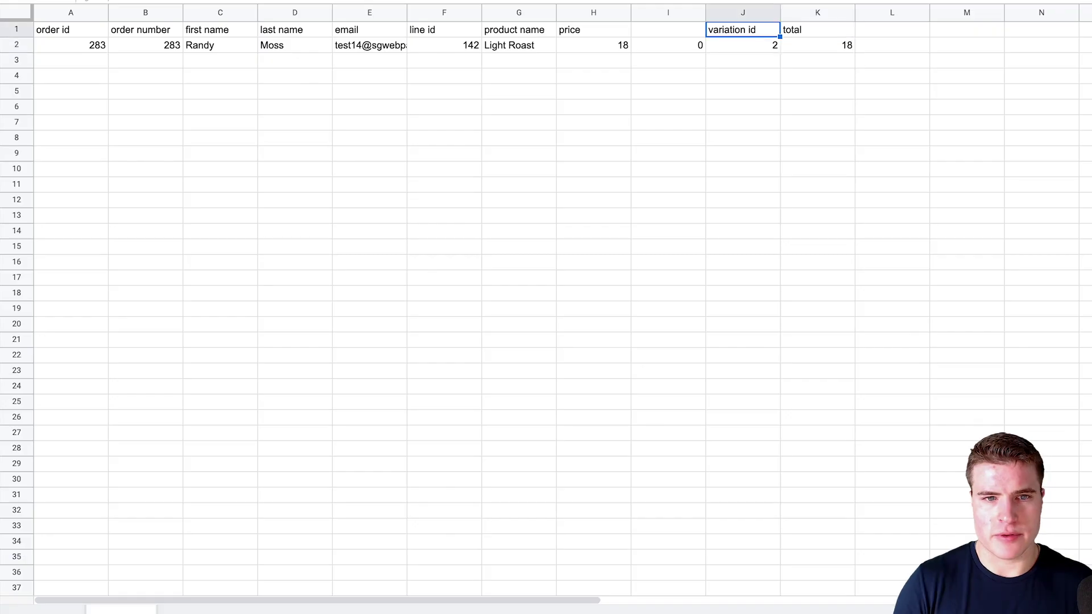
type("quantity")
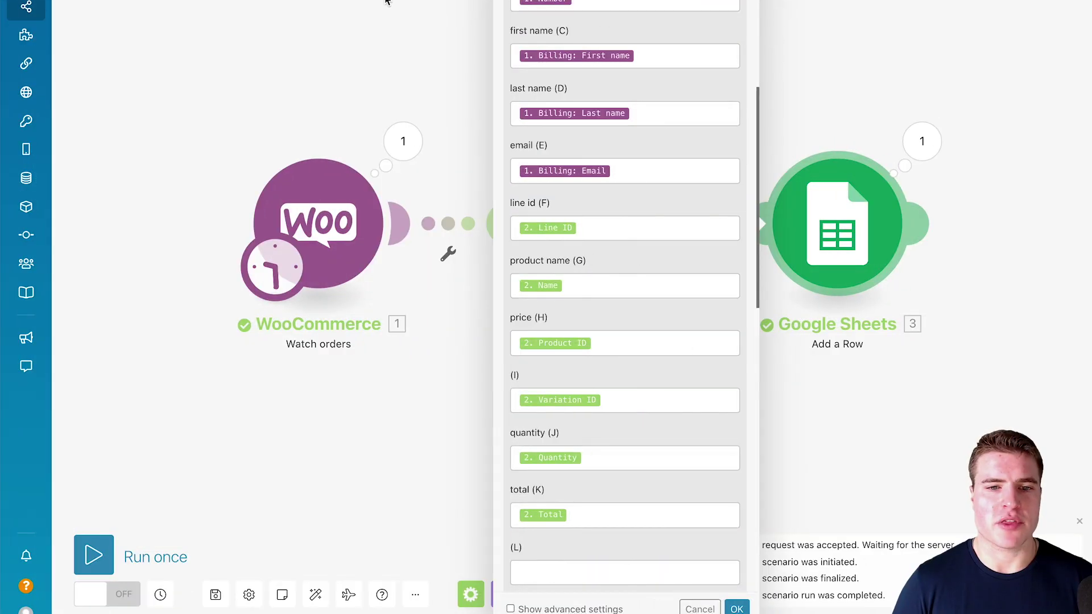
left_click(370, 152)
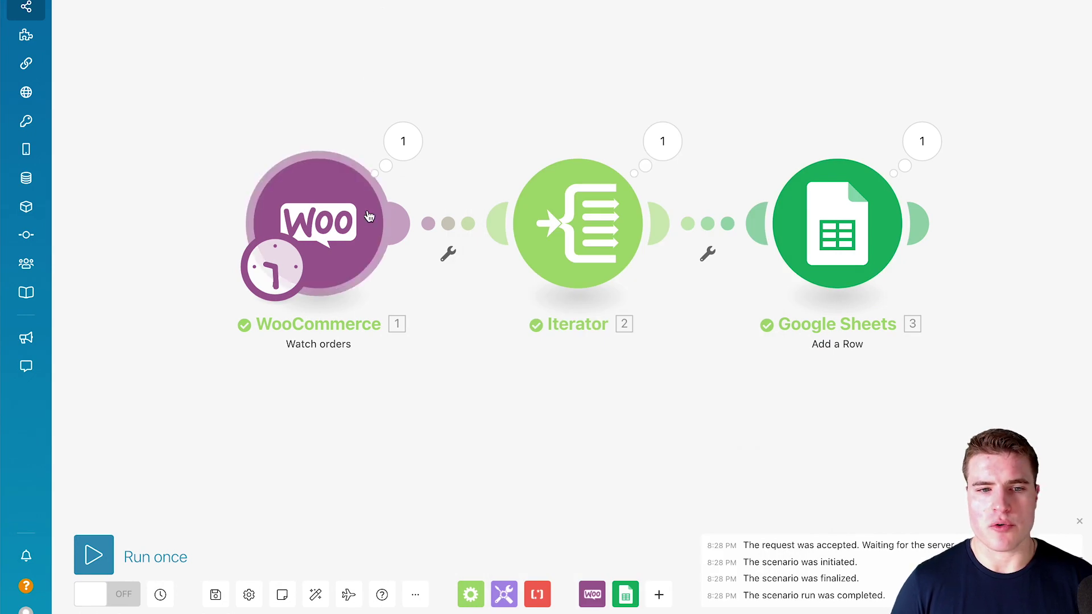
Inspect the WooCommerce order output and the Iterator's line item output
left_click(403, 141)
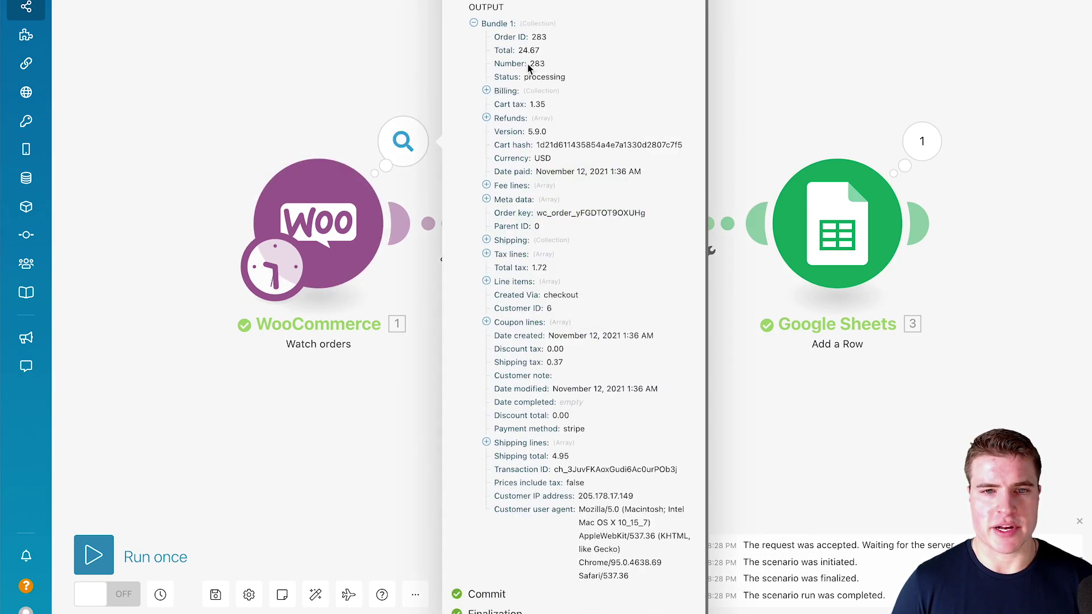
left_click(510, 28)
left_click(531, 19)
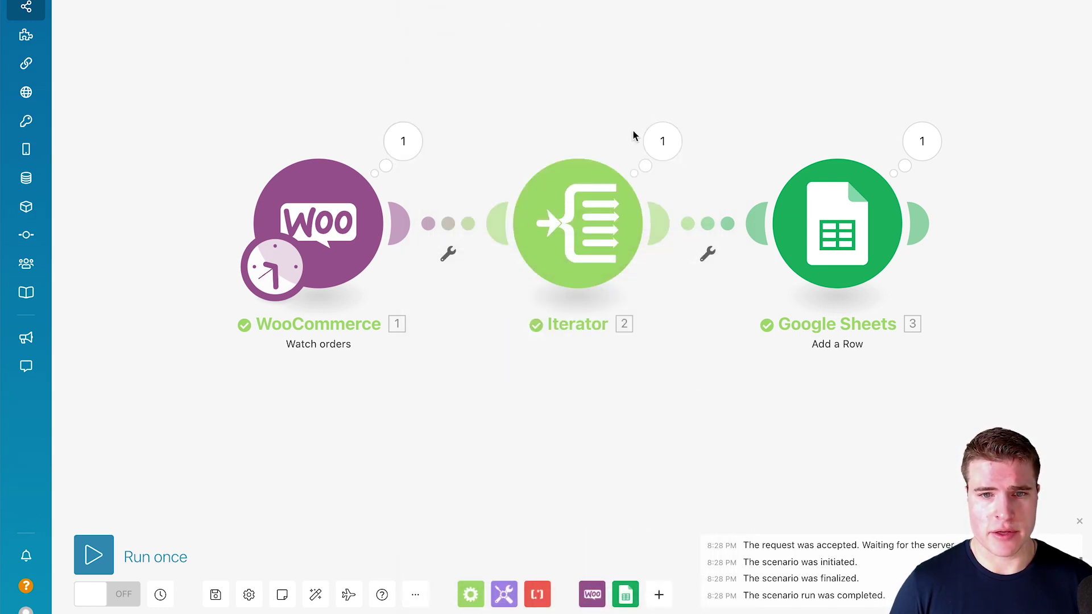
left_click(661, 141)
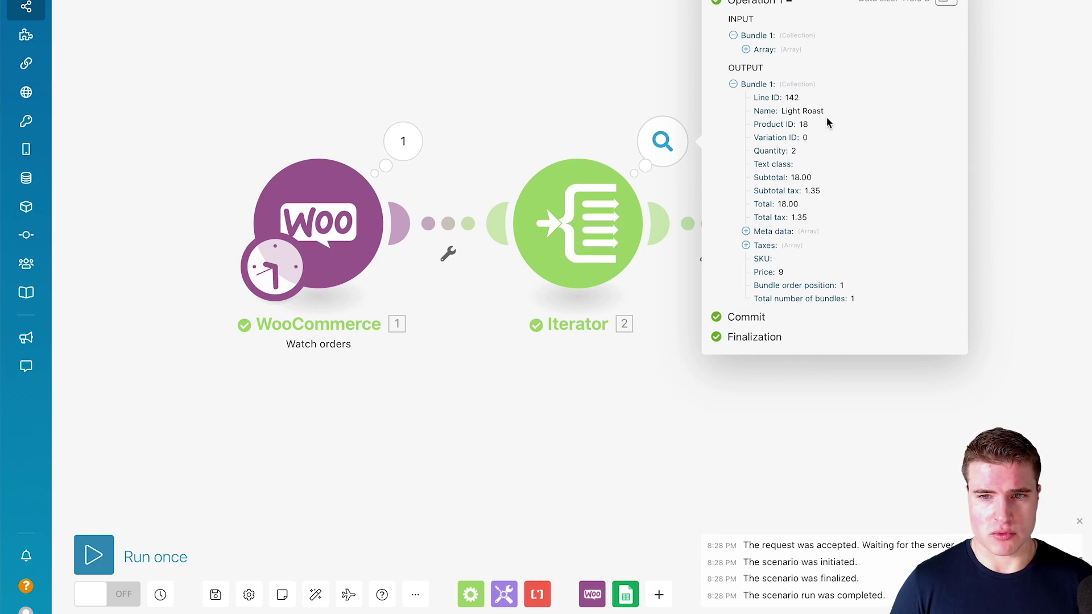
left_click(487, 74)
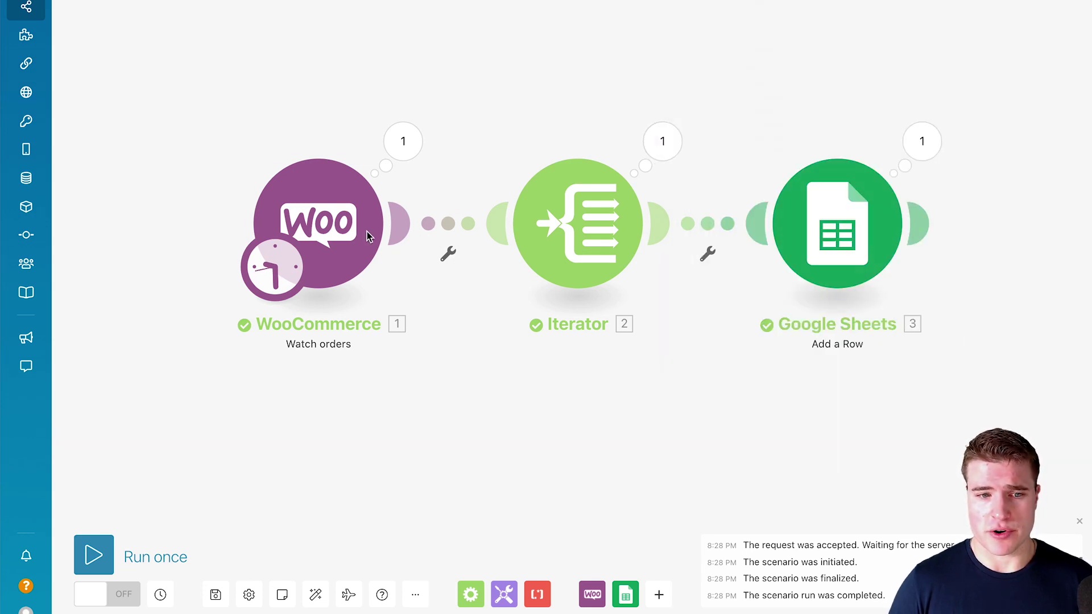
left_click(367, 226)
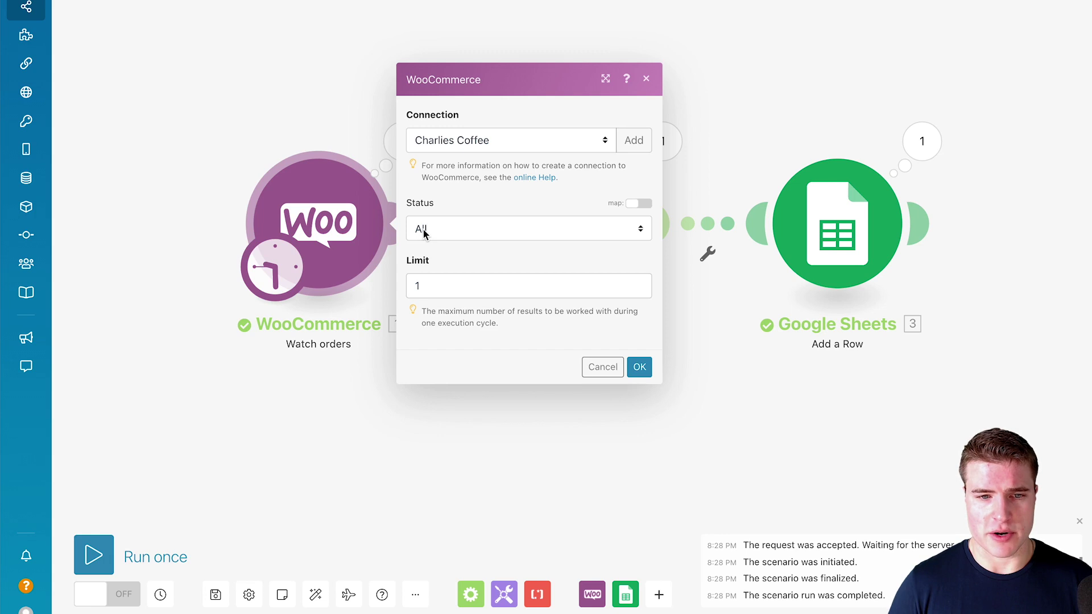
Raise the WooCommerce Watch orders limit to 1000 and run the scenario once
left_click(434, 296)
key("BackSpace")
type("100")
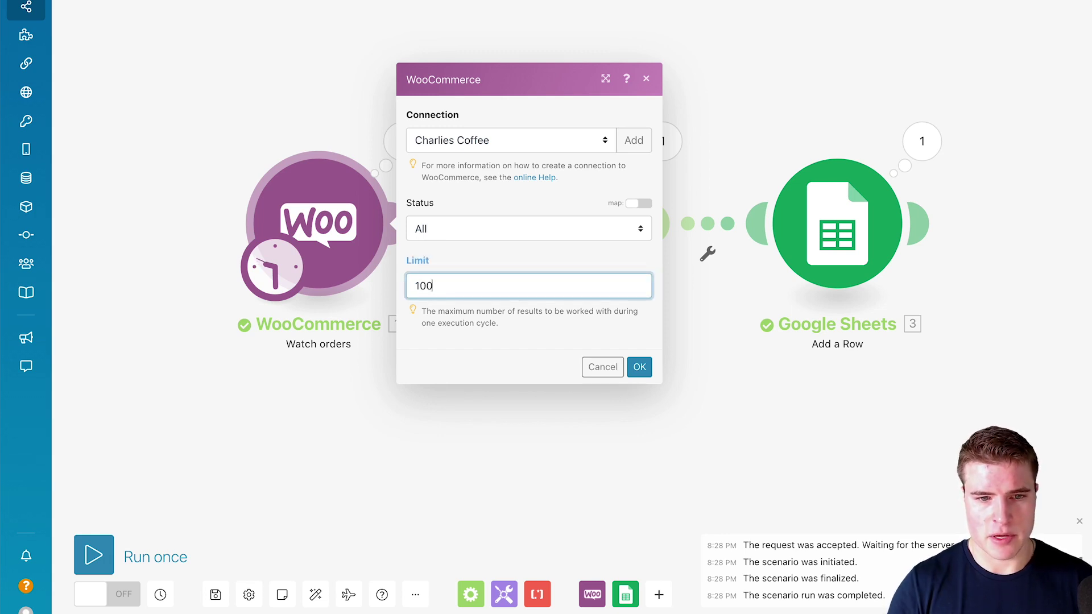
left_click(487, 321)
left_click(637, 366)
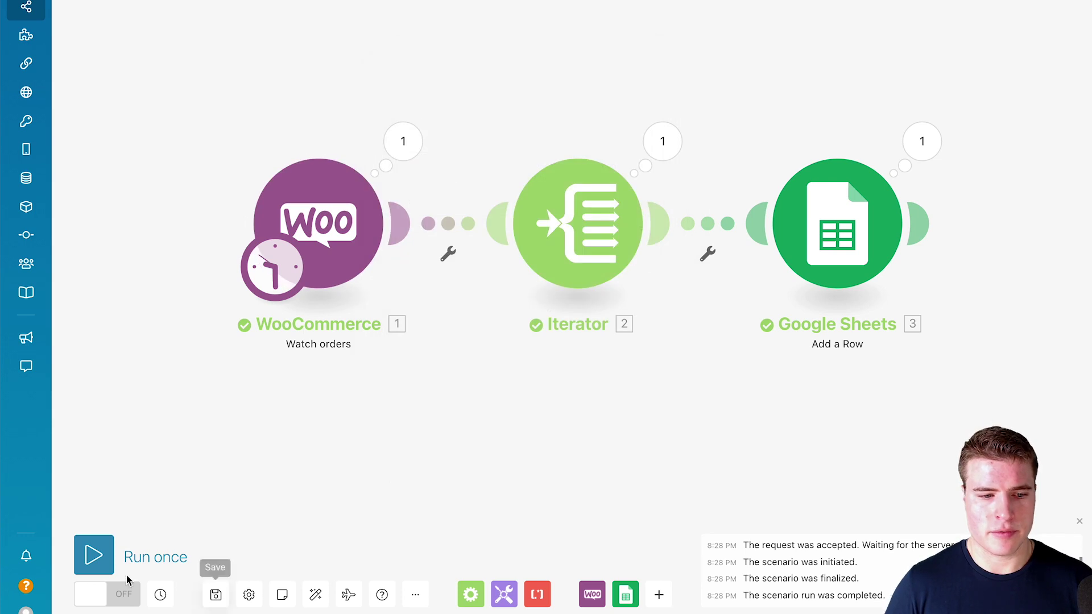
left_click(337, 249)
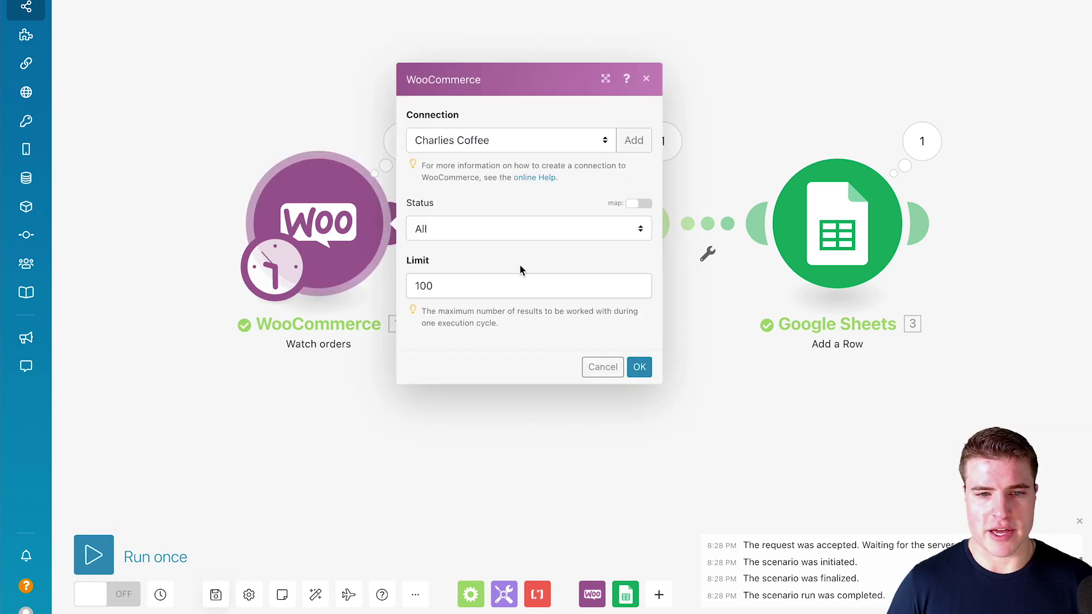
left_click(489, 289)
type("0")
left_click(639, 366)
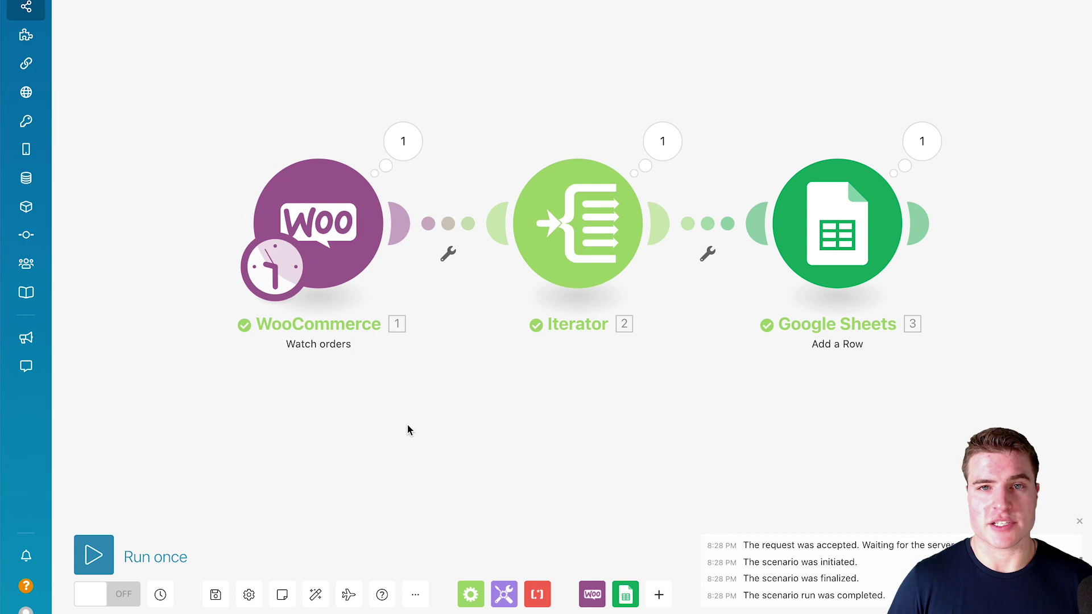
left_click(94, 551)
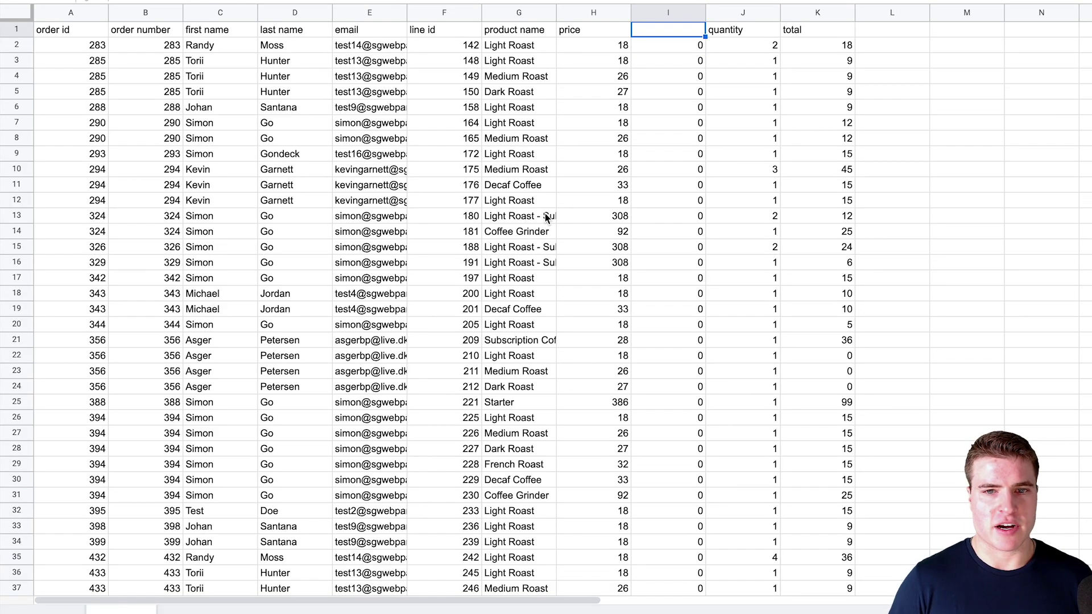
scroll(545, 216, "down", 2)
scroll(509, 231, "up", 2)
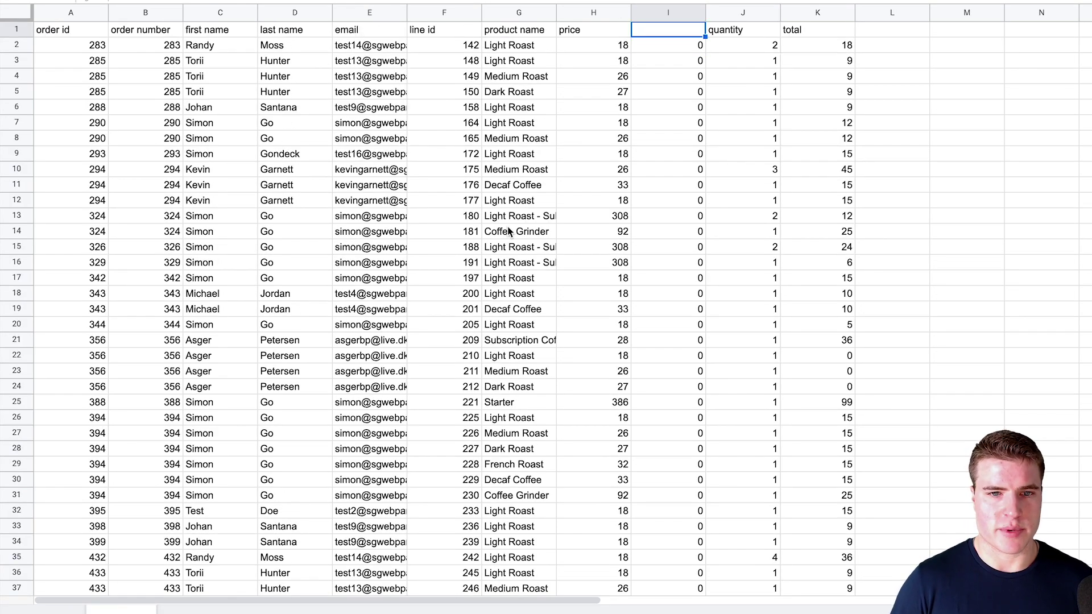
left_click(67, 61)
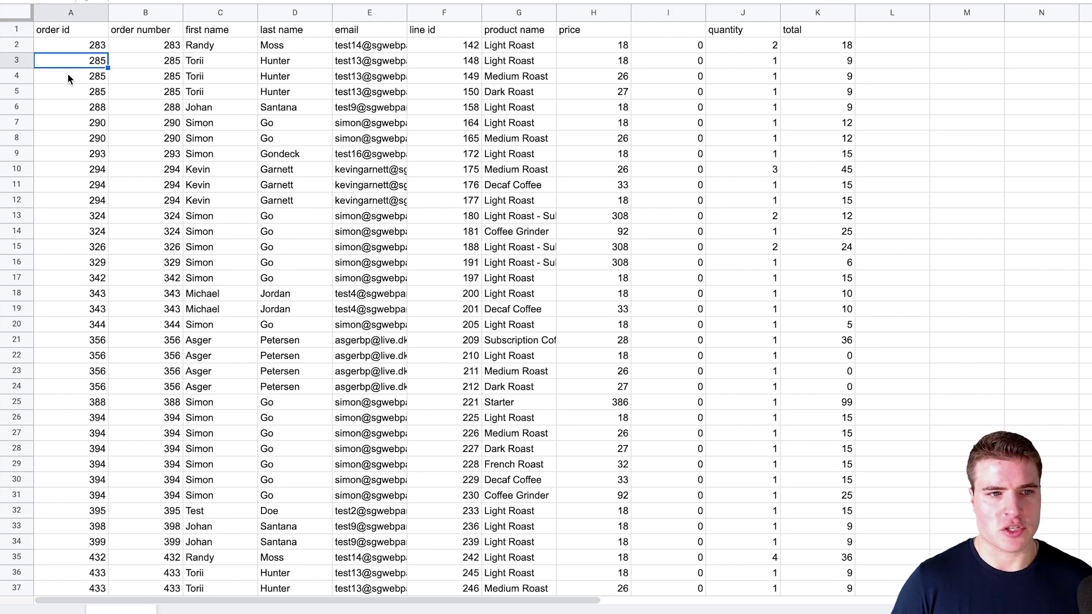
left_click(66, 92, "shift")
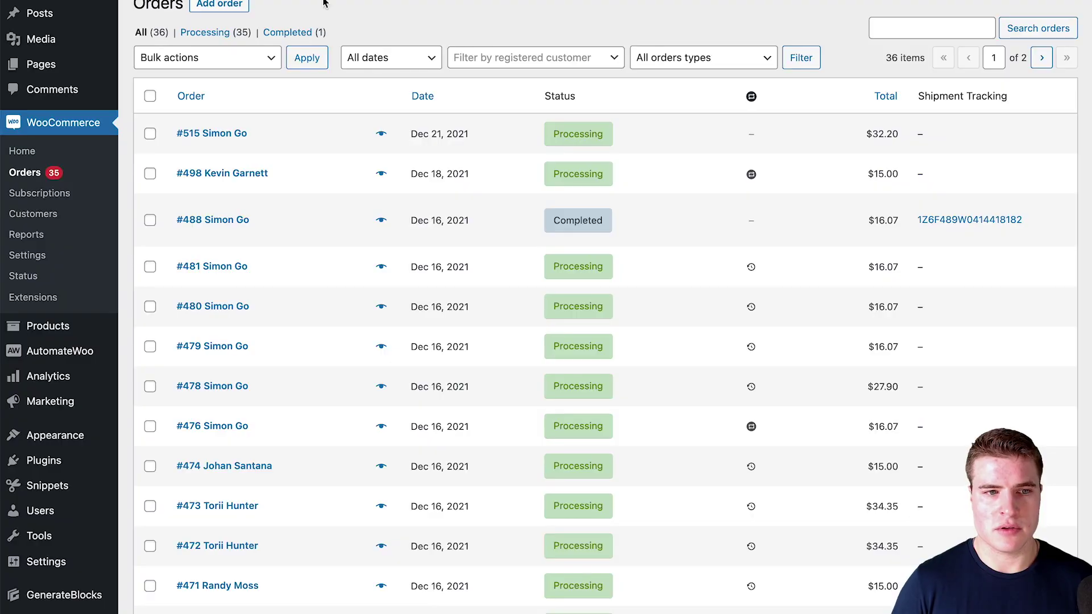
Scroll through order 285's edit page to bring its three line items and totals into view
scroll(266, 183, "down", 10)
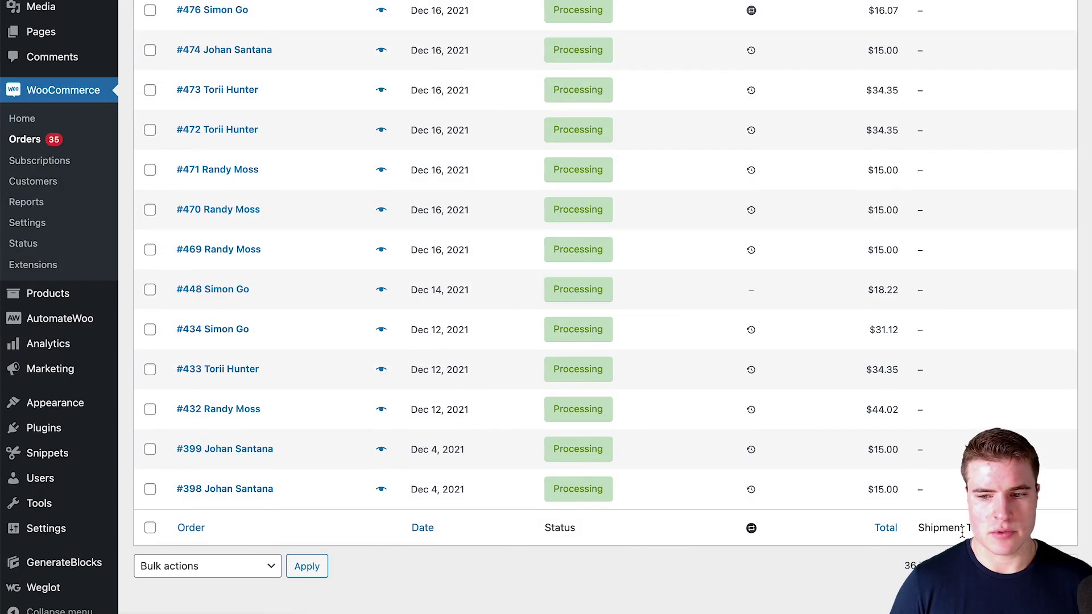
scroll(793, 461, "up", 1)
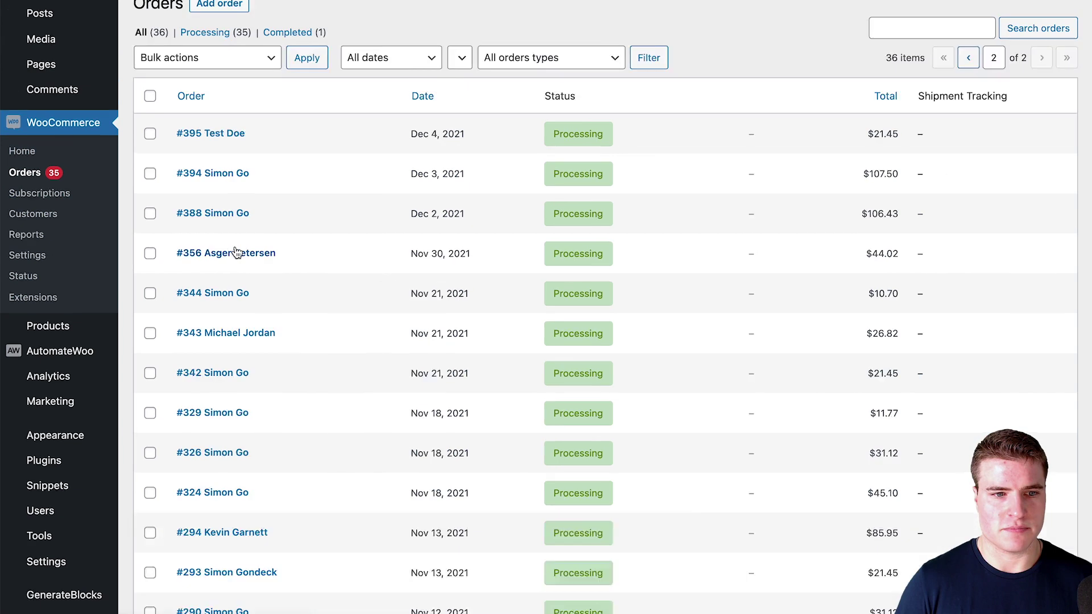
scroll(344, 358, "down", 5)
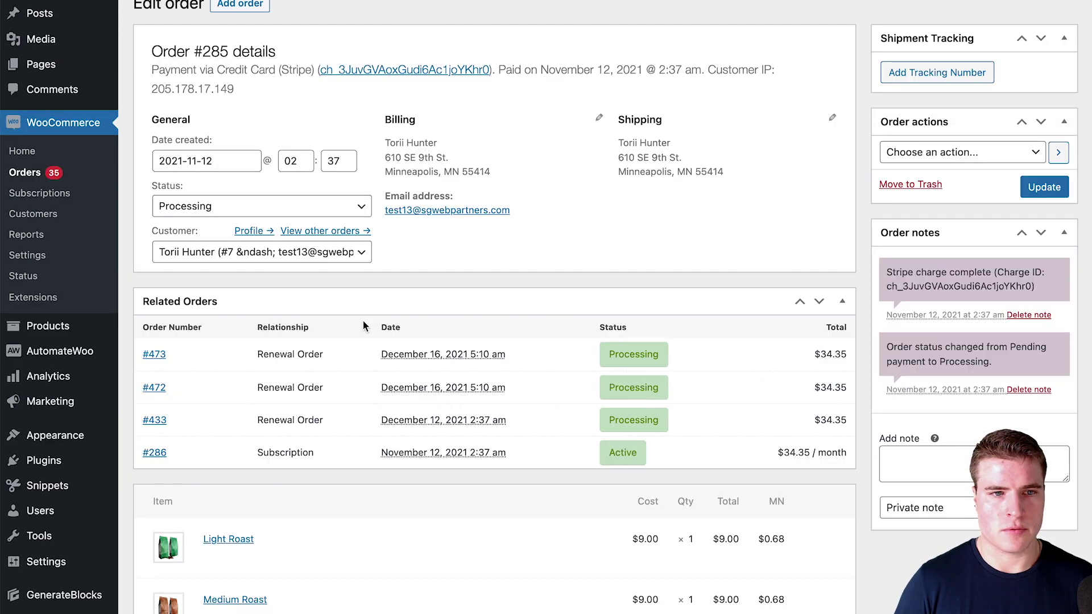
scroll(555, 314, "down", 4)
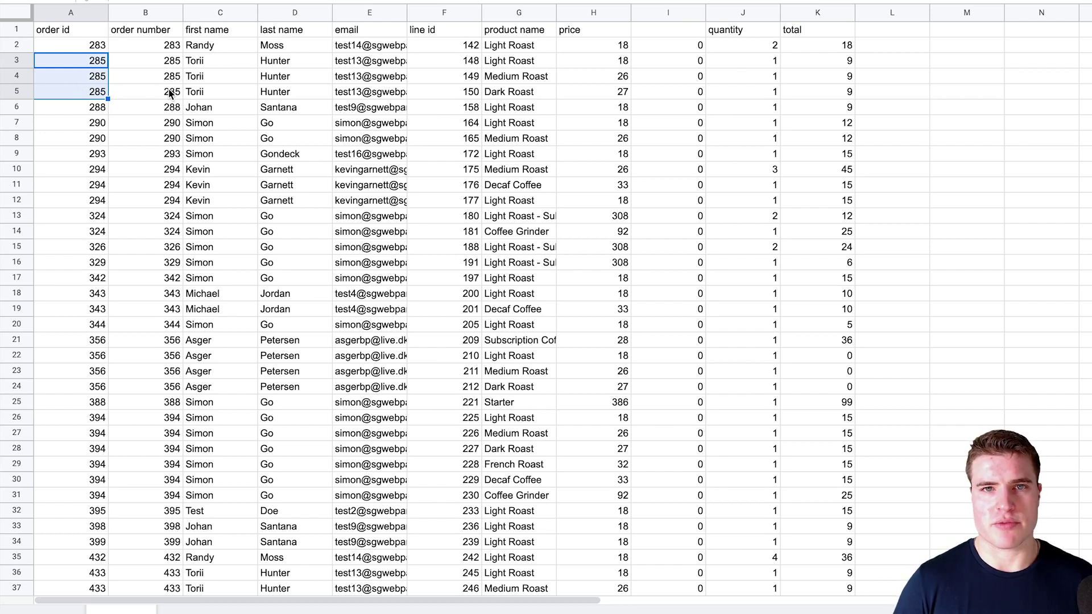
left_click(540, 61)
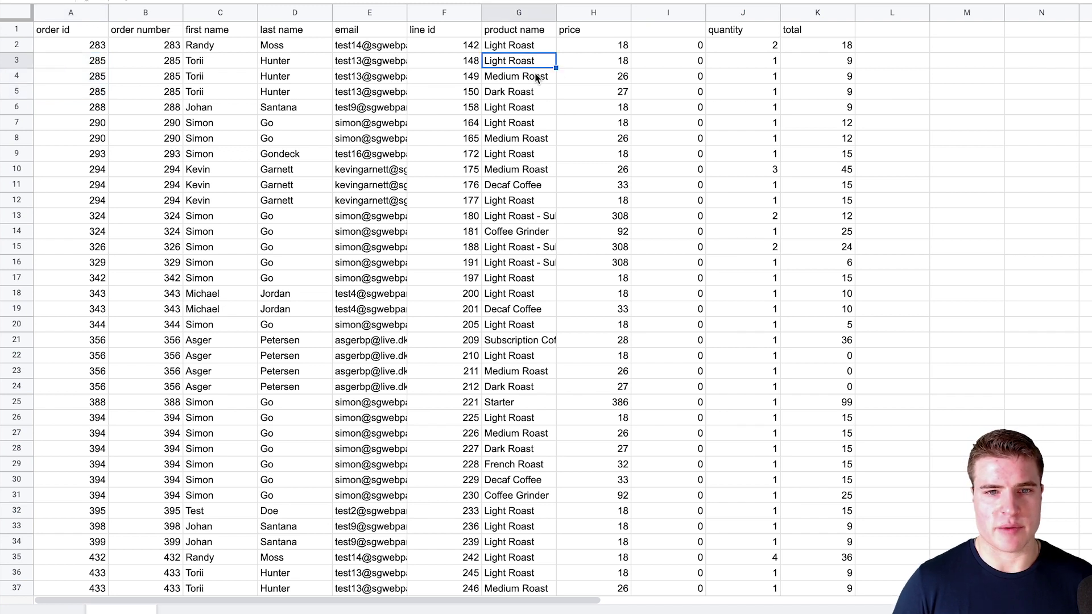
left_click(538, 76)
left_click(537, 88)
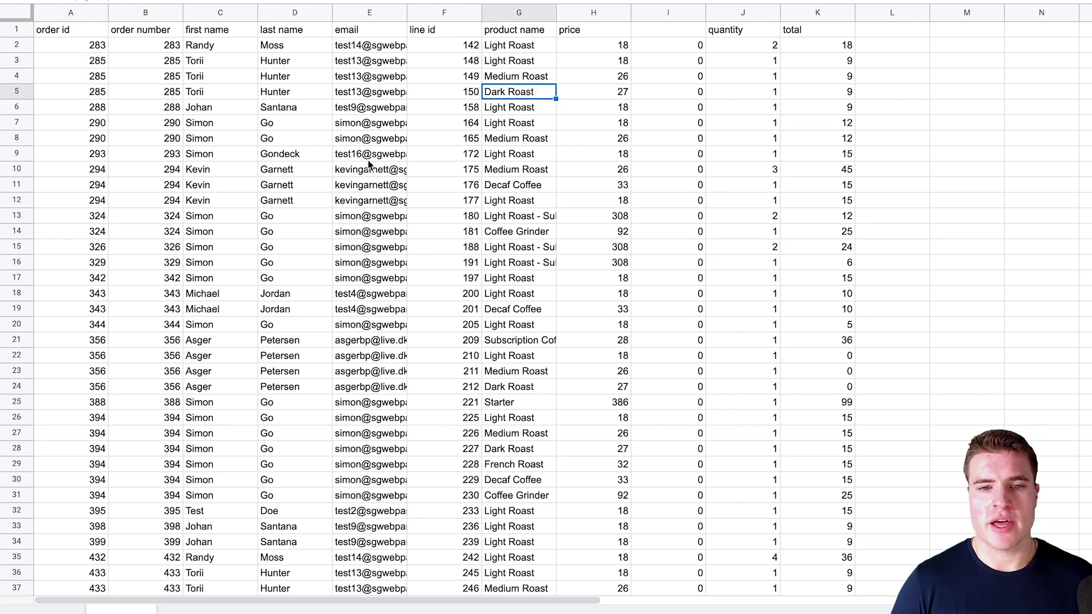
mouse_move(369, 164)
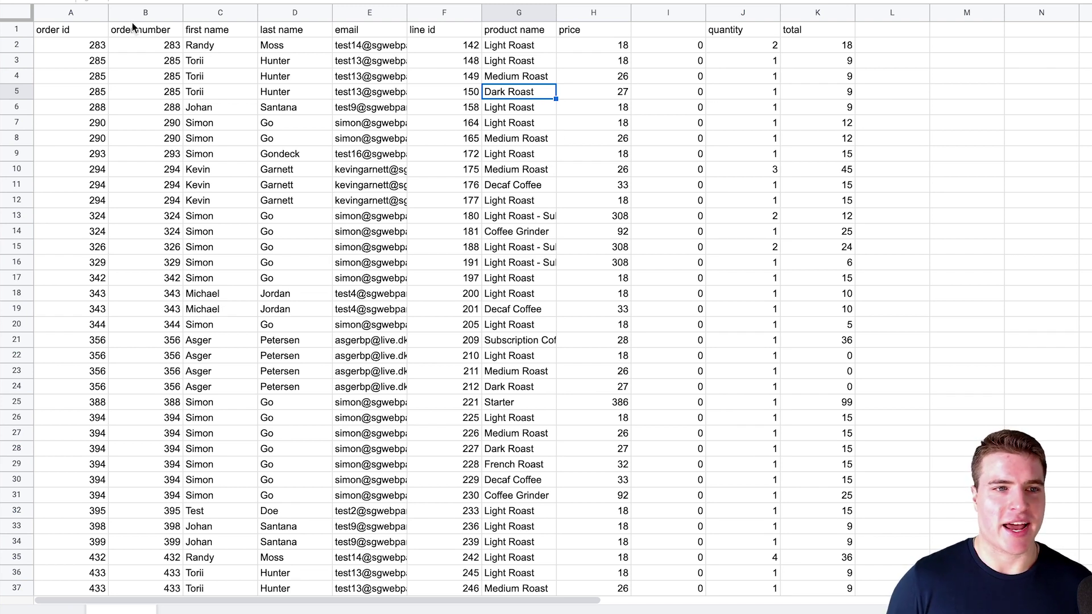
left_click(68, 1)
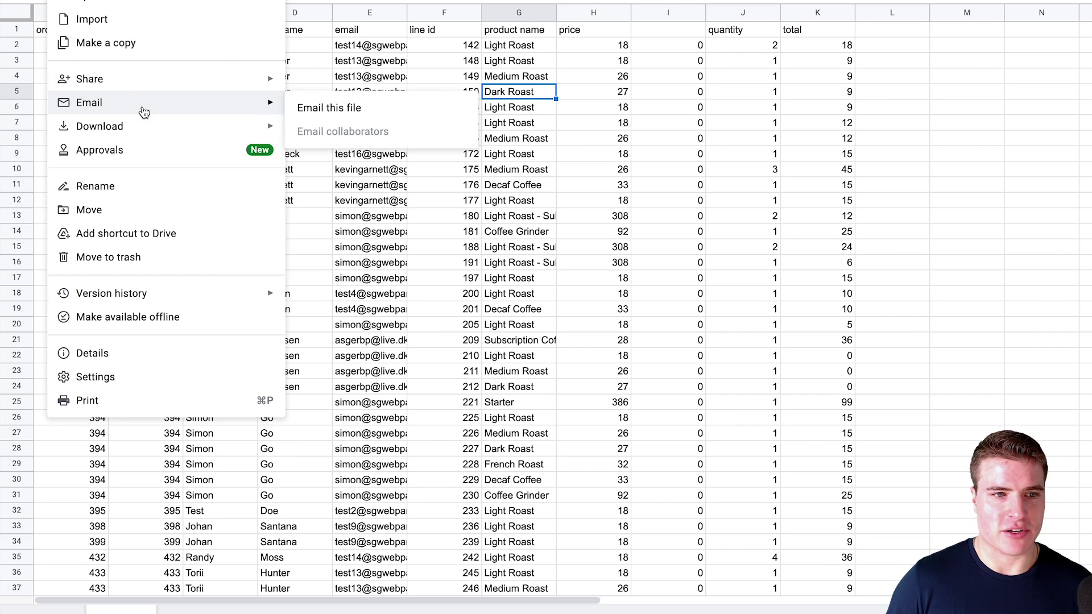
mouse_move(236, 130)
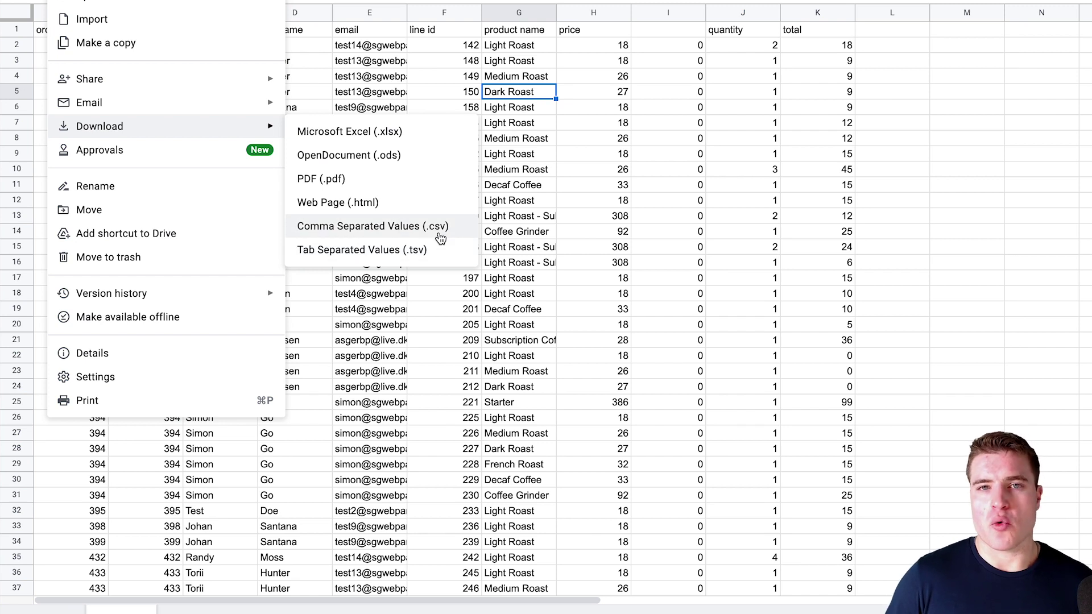
left_click(534, 206)
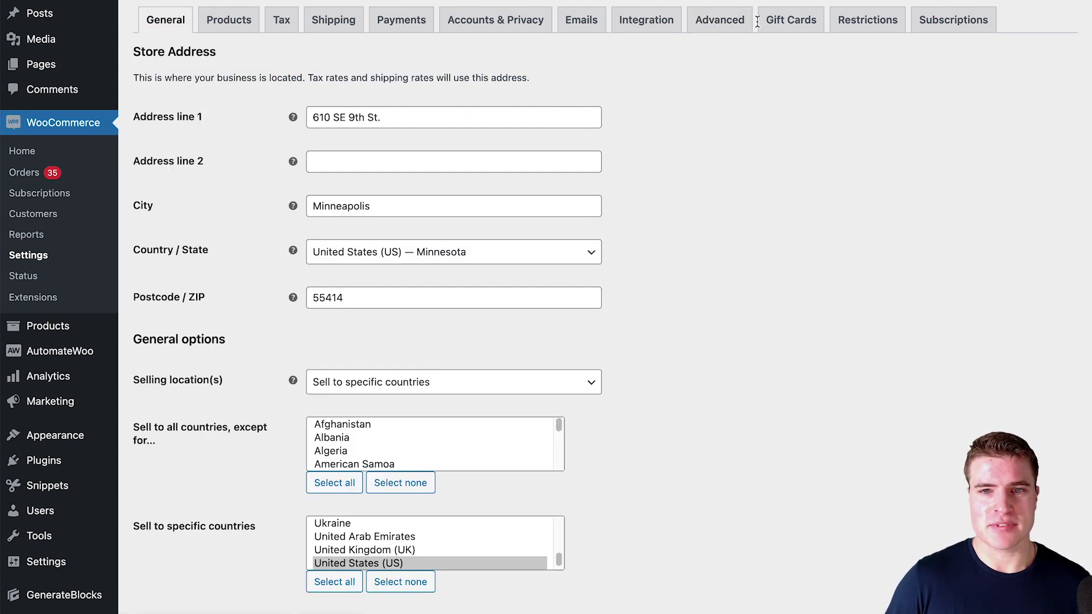
Start a new WooCommerce REST API key with the description 'teststst'
left_click(742, 23)
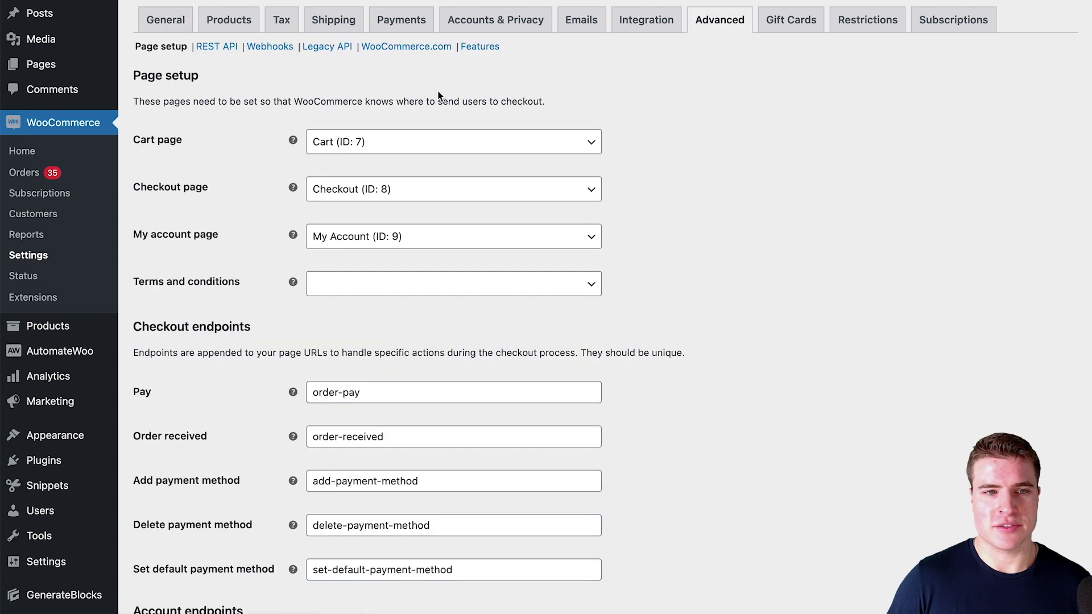
left_click(210, 48)
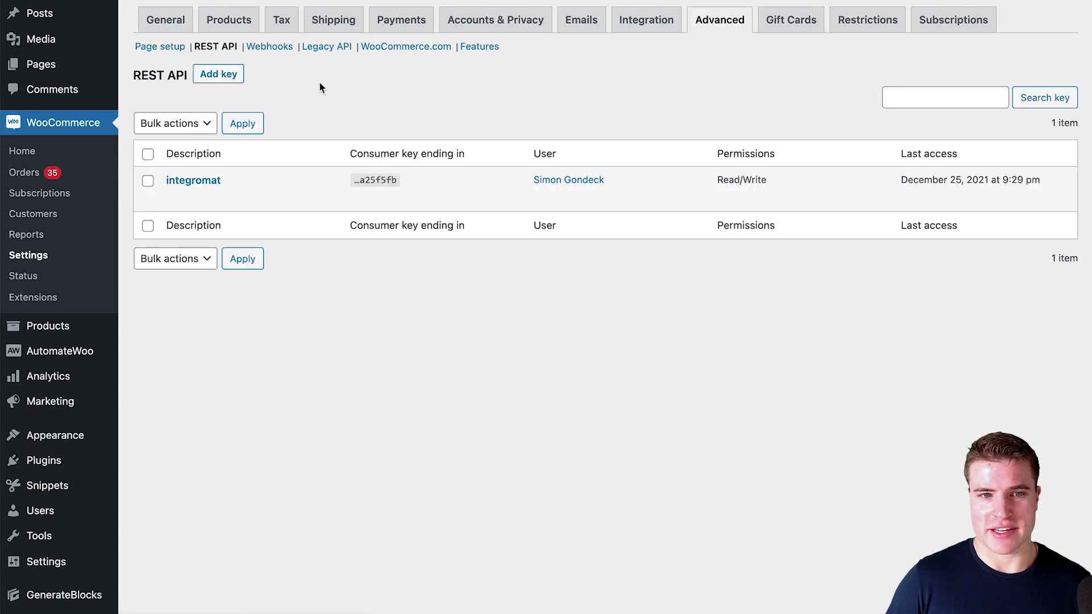
left_click(227, 78)
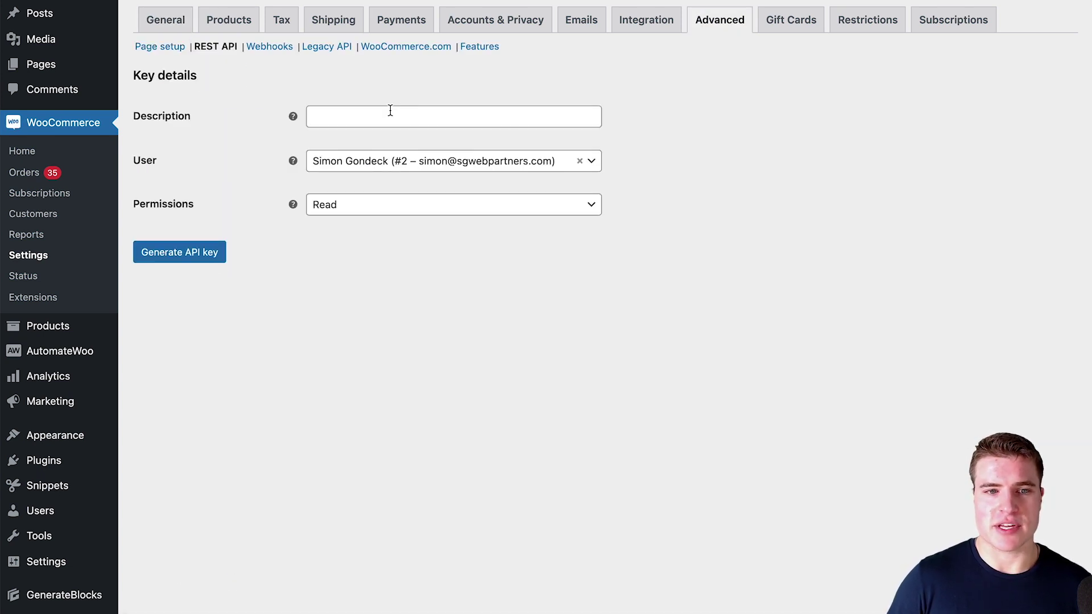
left_click(390, 111)
type("teststst")
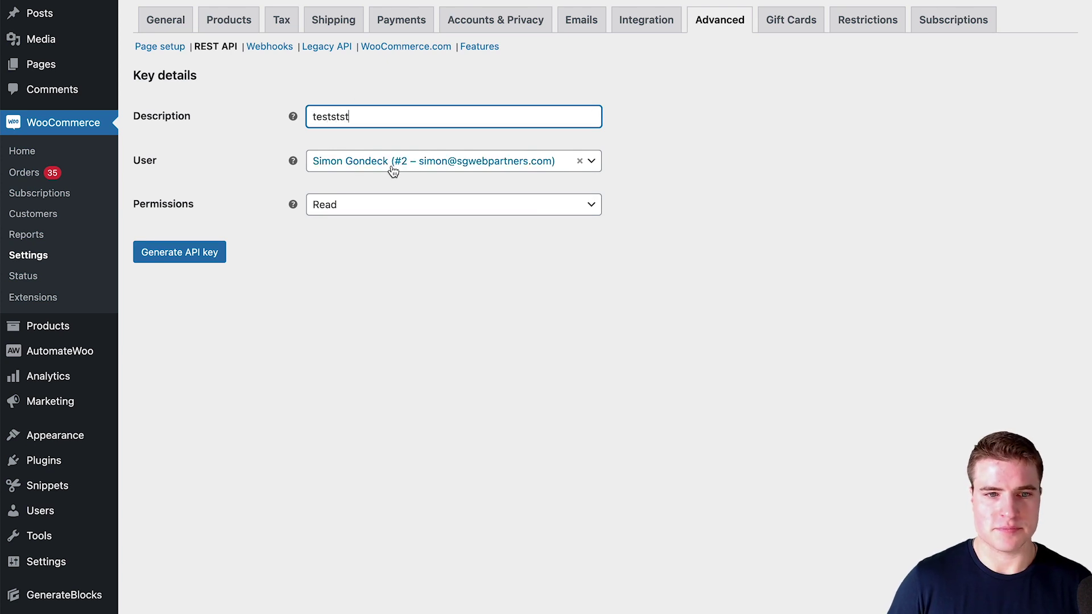
Give the key Read/Write permissions for the current user, generate it and copy the consumer key
left_click(390, 169)
left_click(390, 171)
left_click(380, 202)
left_click(361, 276)
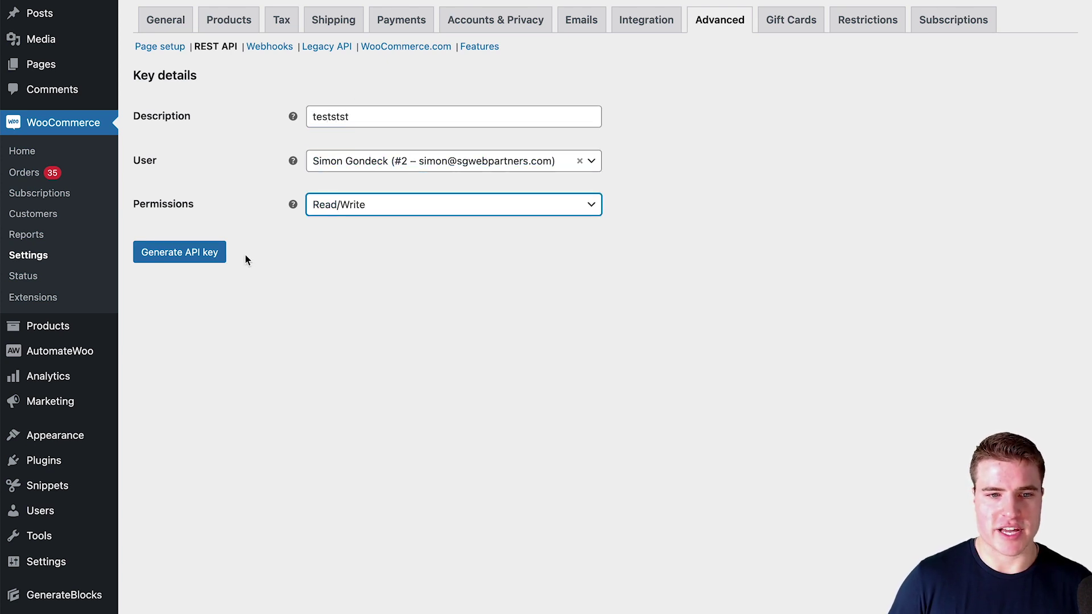
left_click(219, 253)
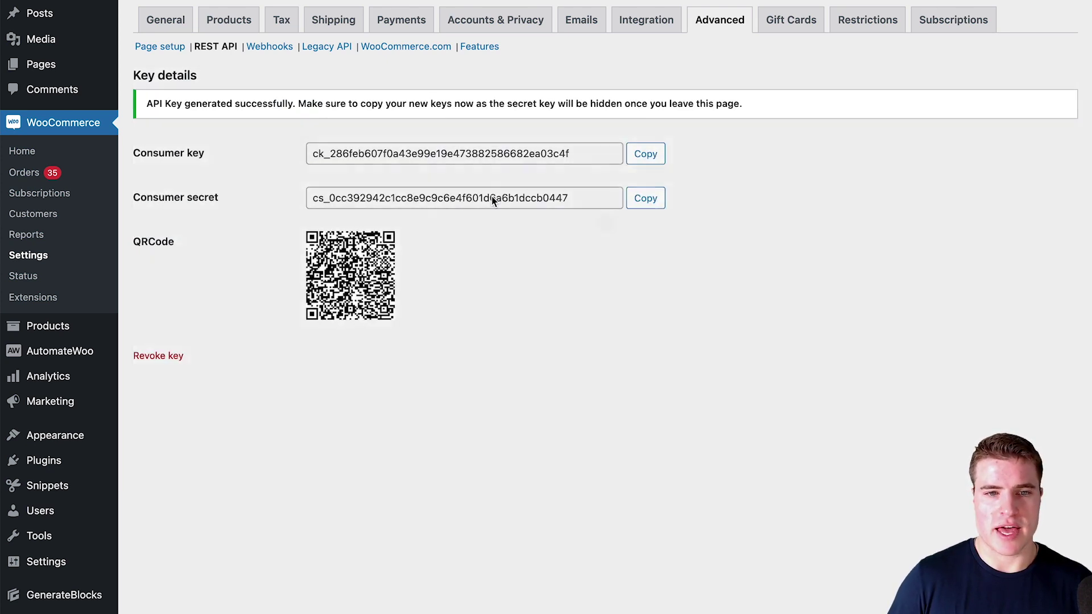
left_click(653, 159)
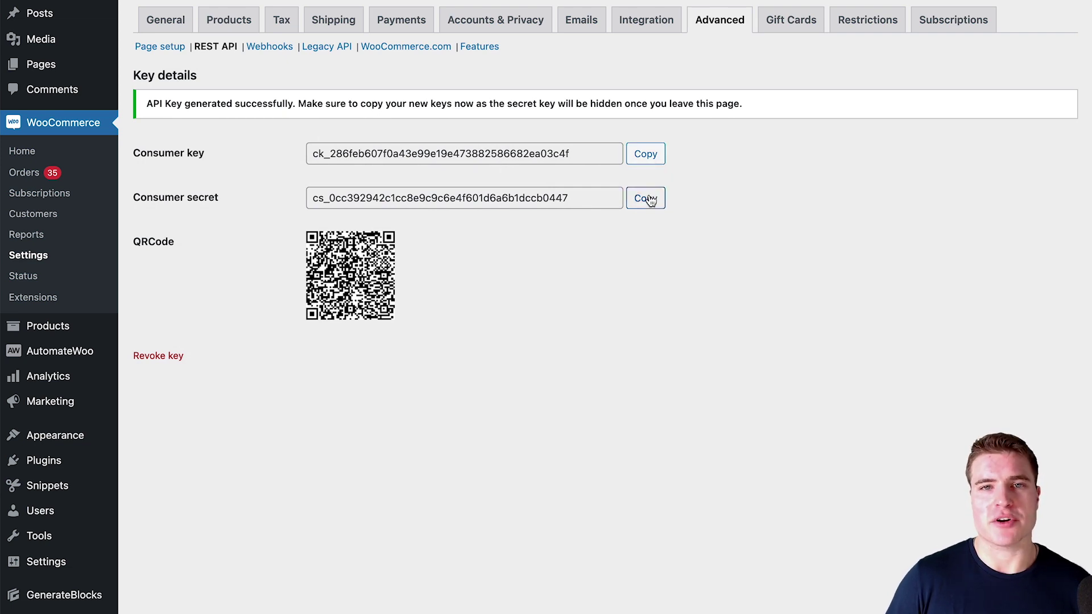